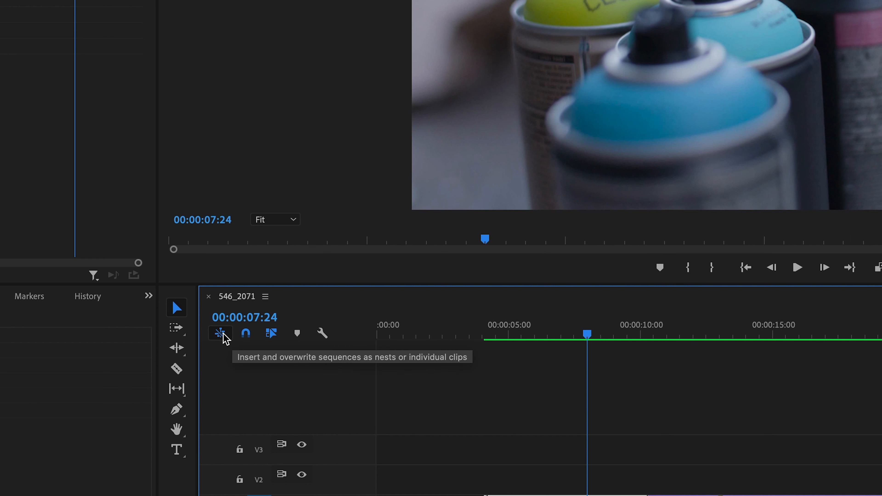
- Add a marker at 00:00:07:24 to the first clip, 546_2071.MXF, and open the timeline display settings
click(291, 334)
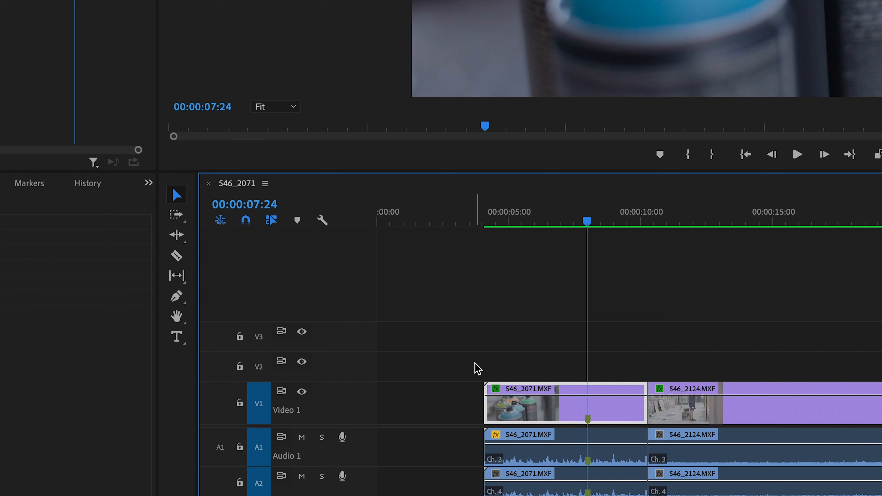
click(327, 222)
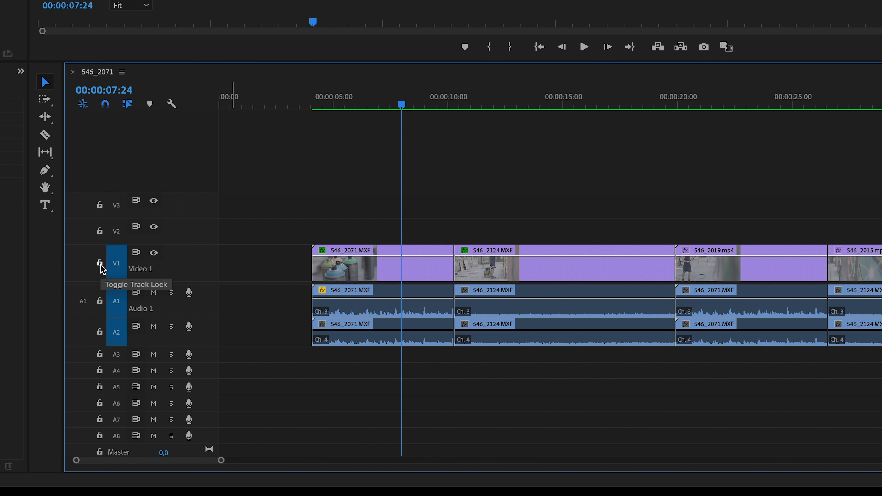
- Lock and unlock the Video 1 track, and toggle its track output off and on again
click(100, 264)
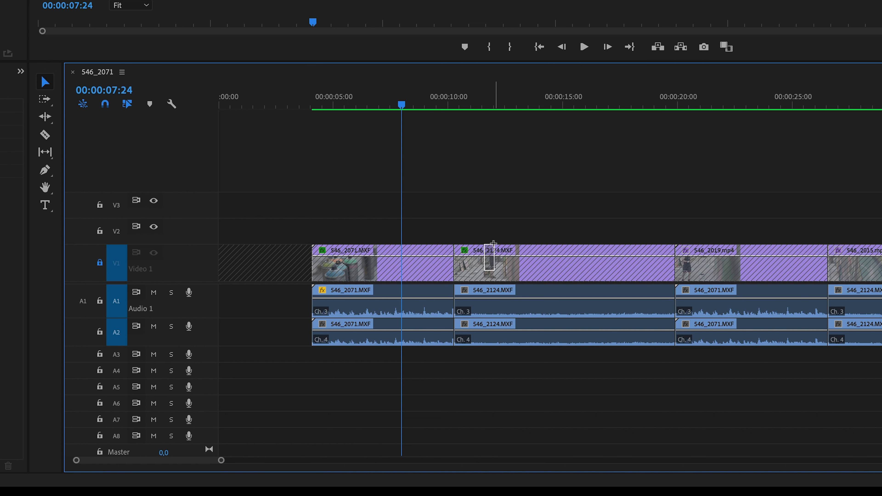
click(100, 263)
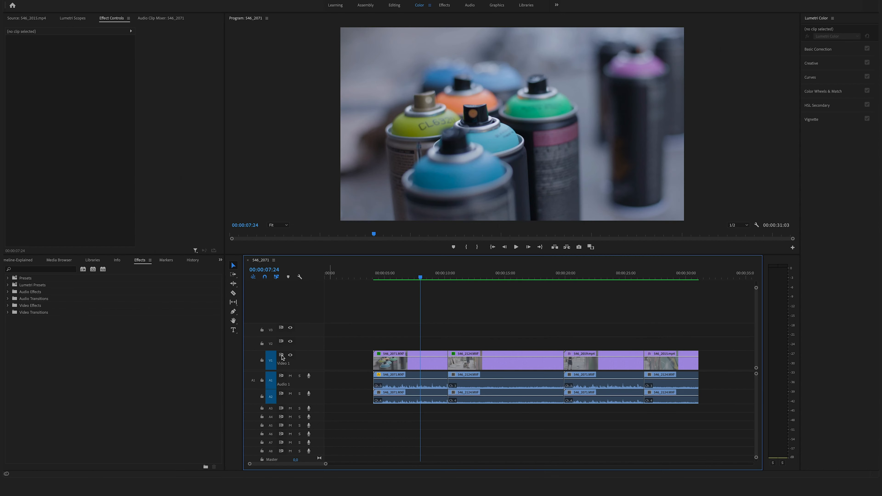
click(291, 355)
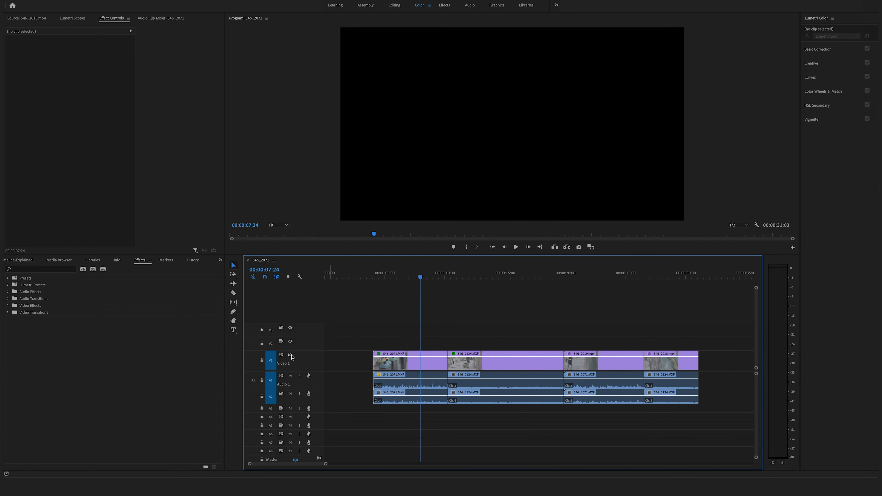
click(291, 355)
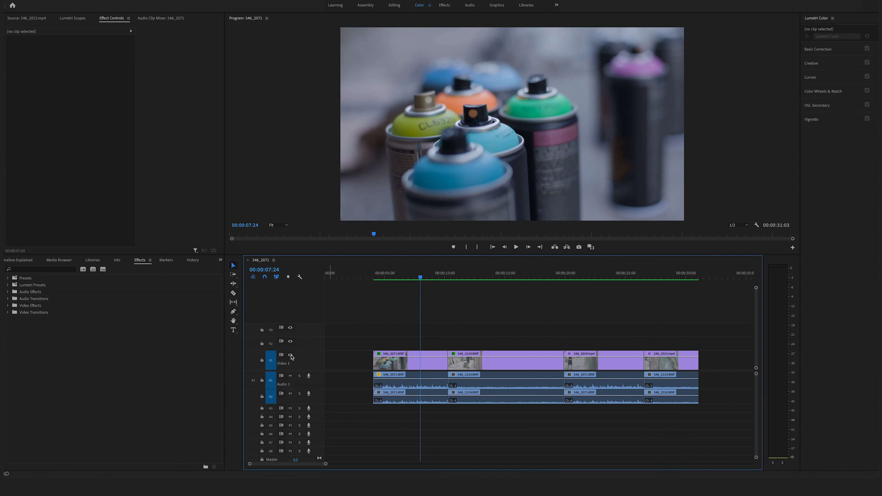
click(290, 355)
click(291, 356)
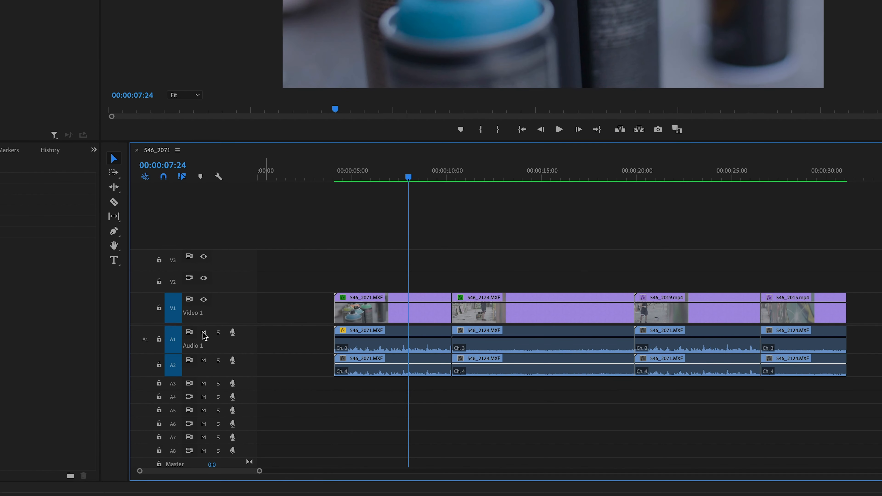
- Mute and unmute audio track A1, and solo it briefly before turning solo off
click(204, 334)
click(204, 335)
click(218, 333)
click(367, 347)
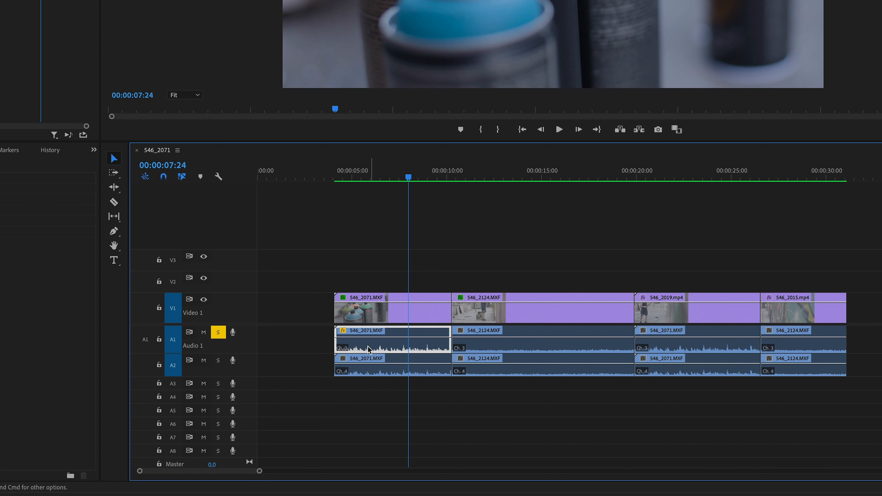
click(219, 333)
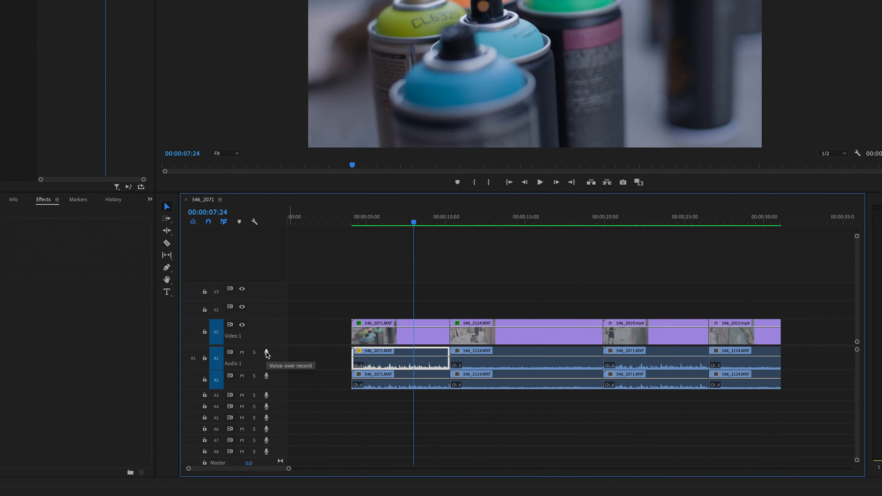
- Record a short voice-over on audio track A1, starting near the beginning of the sequence at 00:00:00:06
click(296, 222)
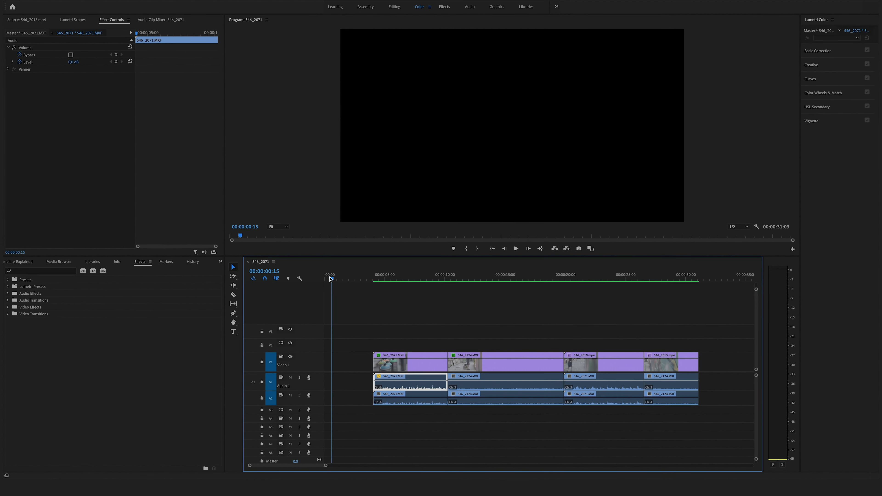
drag(330, 279, 328, 280)
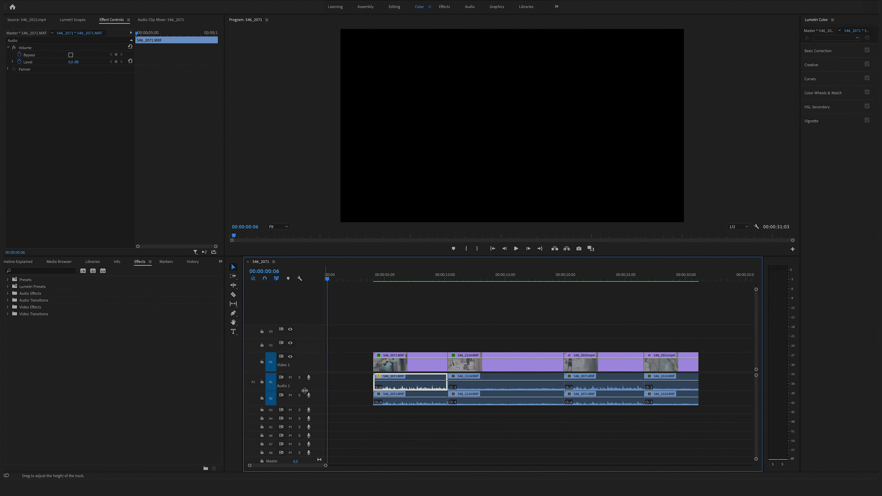
click(308, 379)
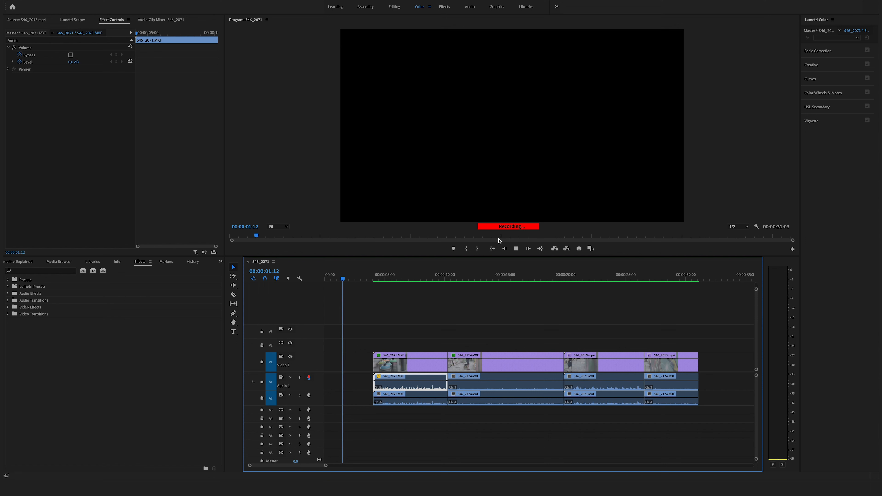
click(309, 378)
drag(374, 280, 332, 280)
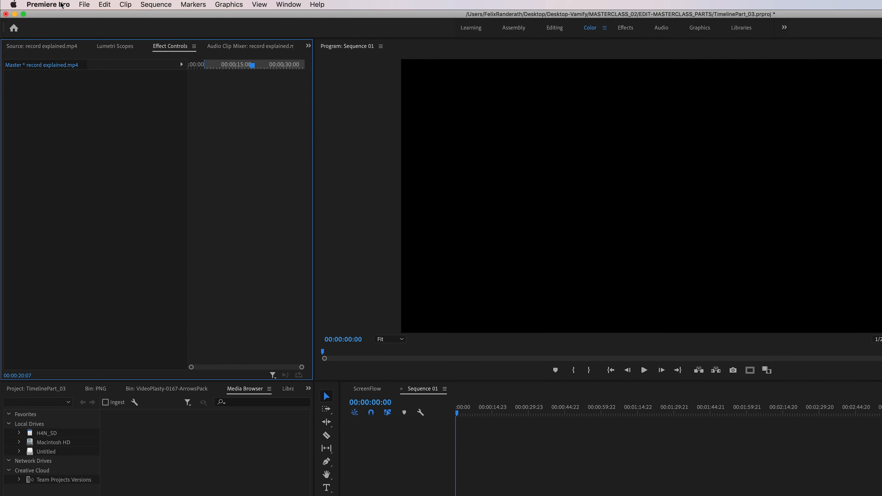
- Check the default input device in the Audio Hardware preferences and close the dialog
click(59, 4)
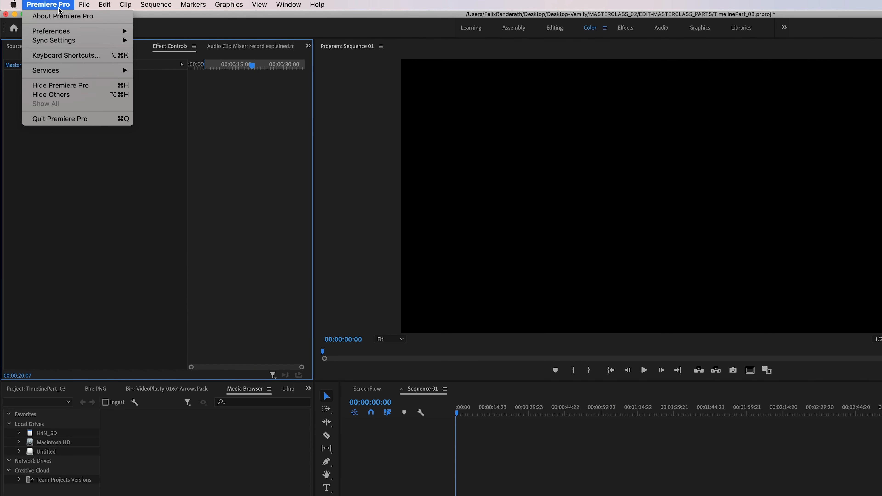
mouse_move(64, 33)
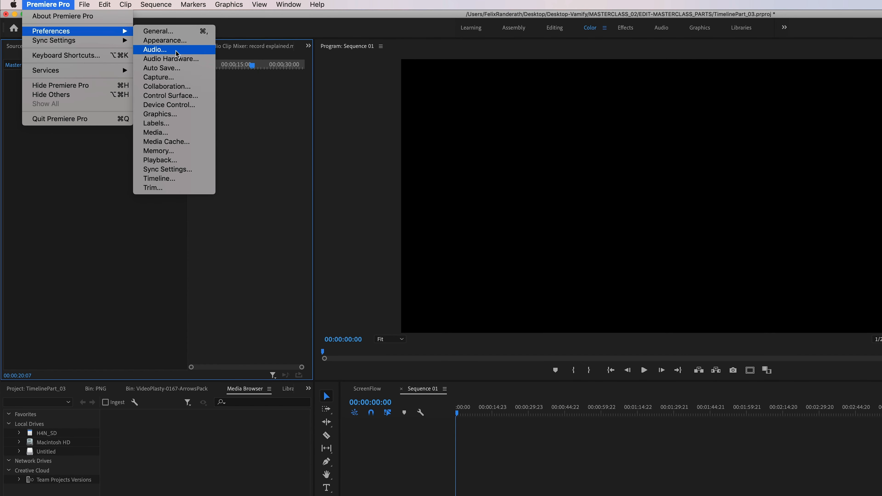
click(204, 64)
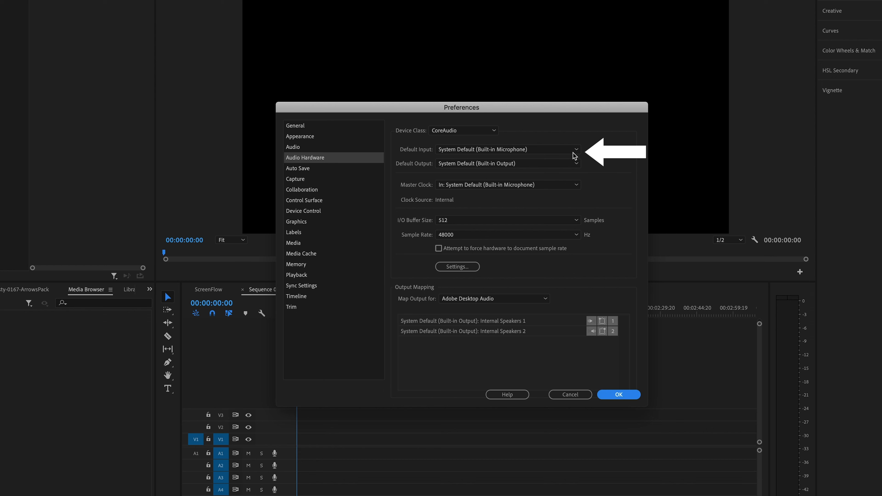
click(622, 395)
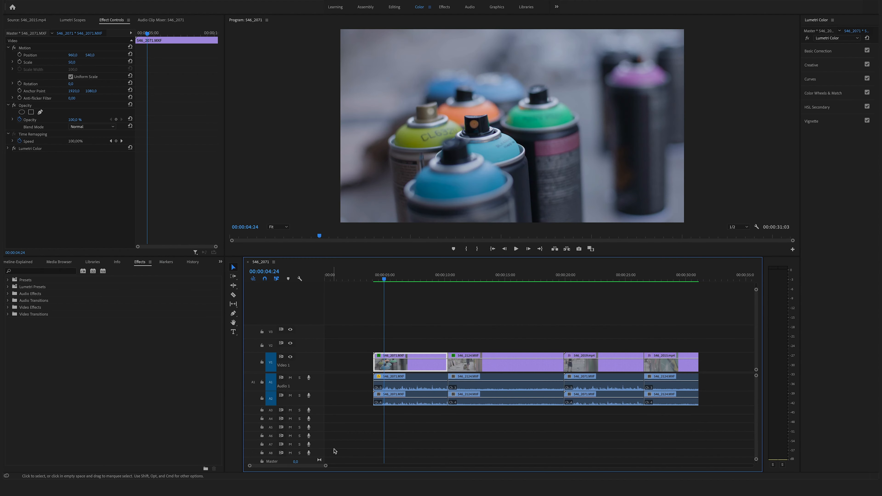
- Zoom the timeline out slightly and adjust the heights of the Video 1 and audio tracks
mouse_move(329, 467)
mouse_down()
mouse_move(289, 466)
mouse_move(336, 467)
mouse_up()
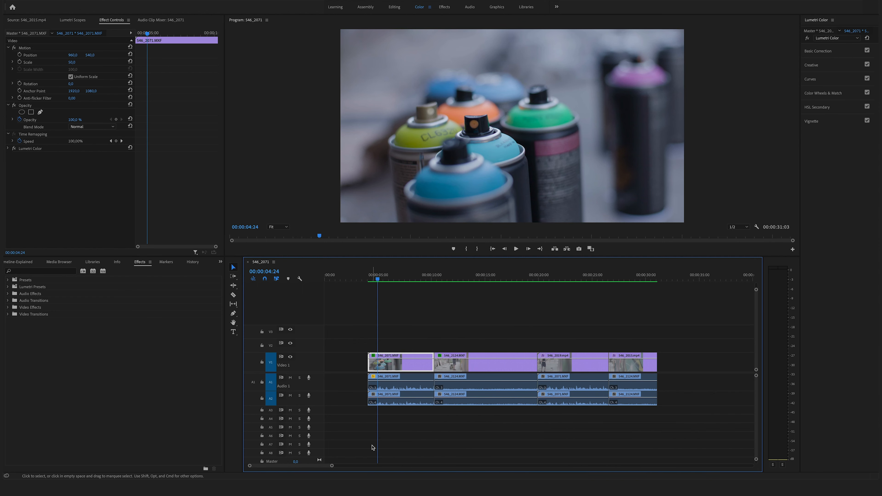
key(super+minus)
key(super+minus)
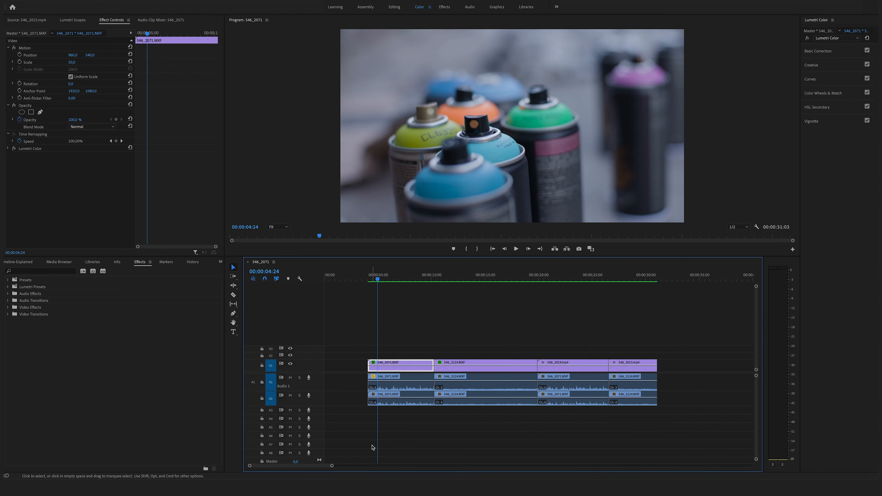
drag(315, 361, 319, 332)
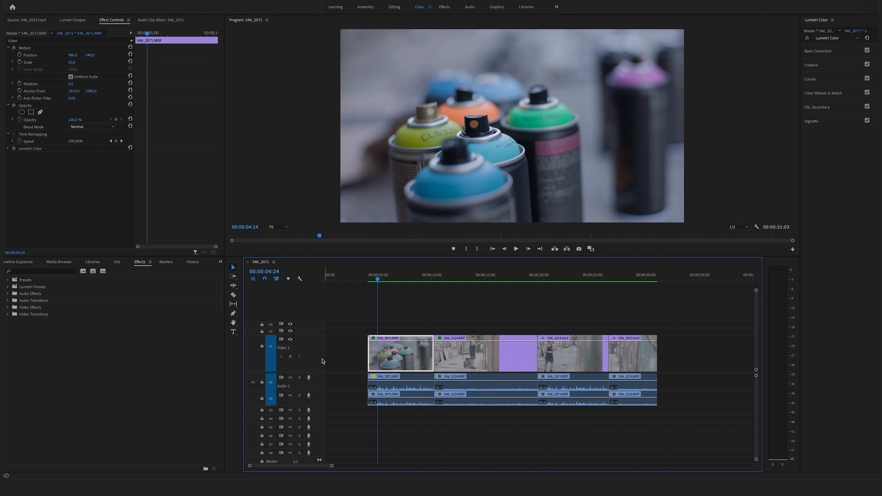
drag(312, 391, 312, 453)
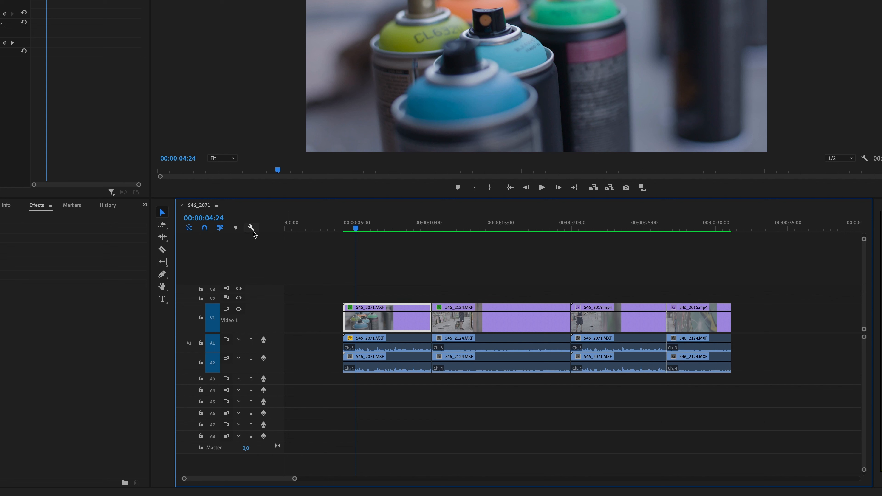
- Turn Show Video Thumbnails off for the timeline clips and switch it back on
click(299, 278)
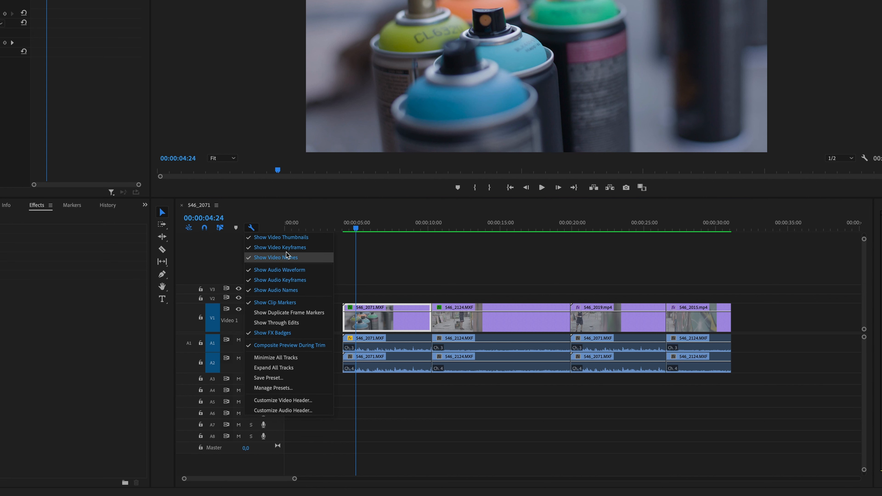
click(289, 239)
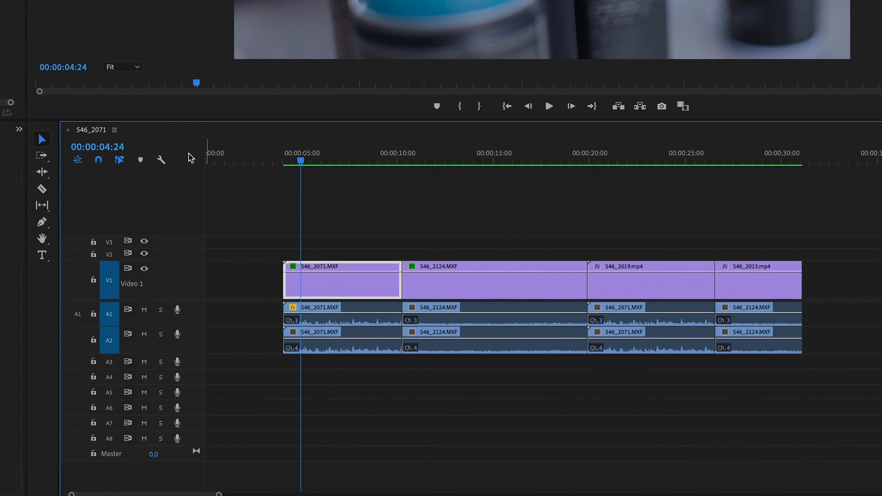
click(161, 160)
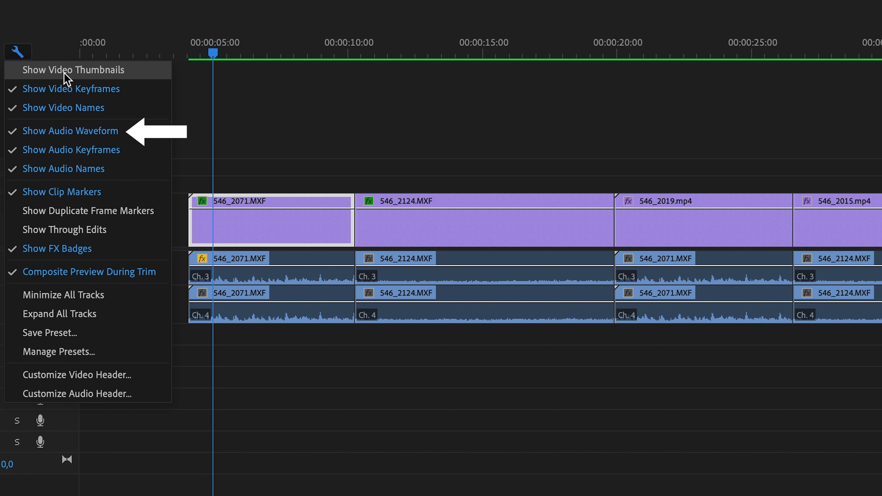
click(64, 72)
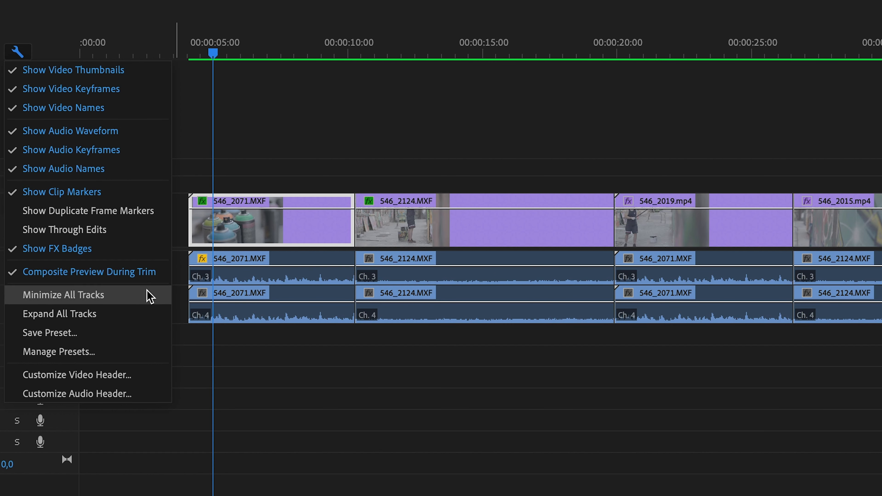
click(28, 53)
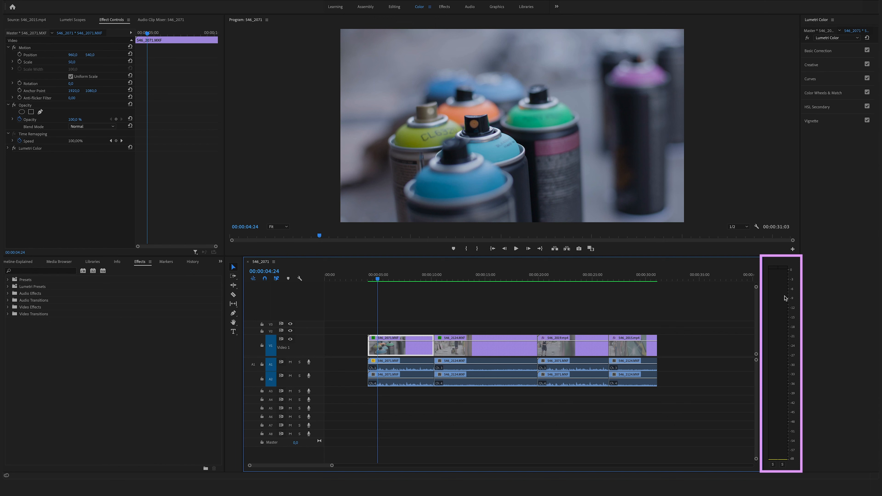
- Raise the audio gain of the first 546_2071.MXF clip on track A1
right_click(403, 369)
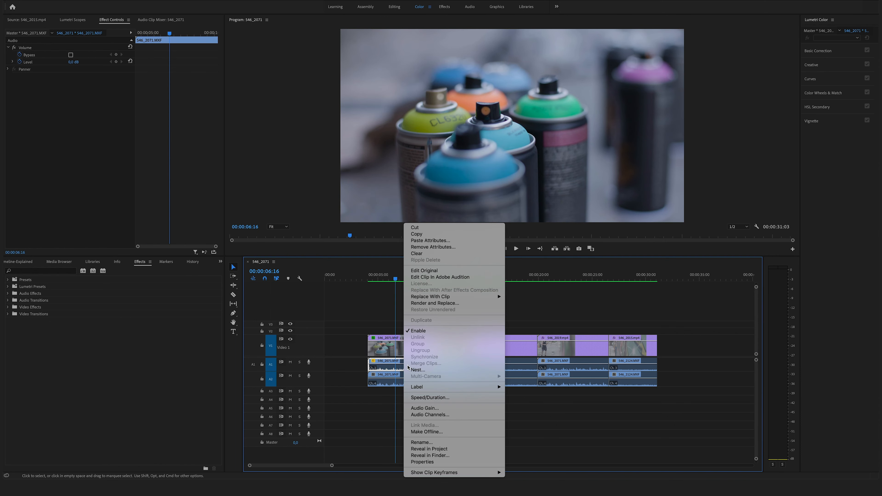
click(452, 409)
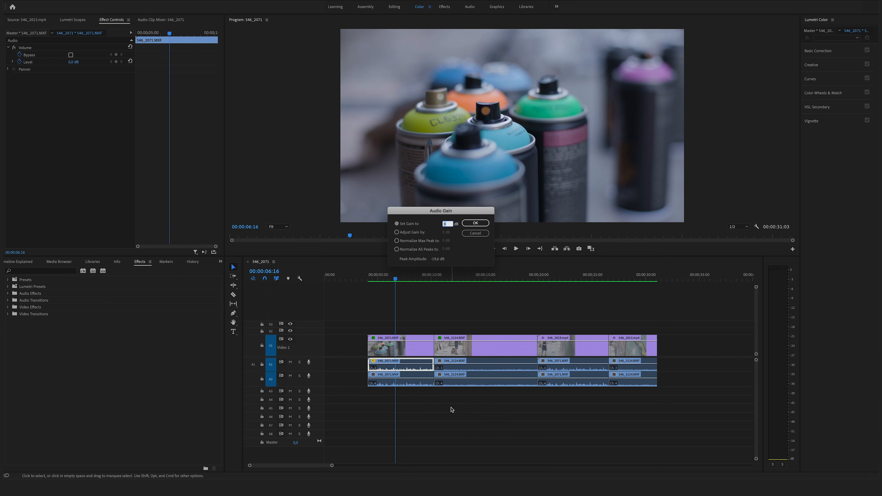
key(Return)
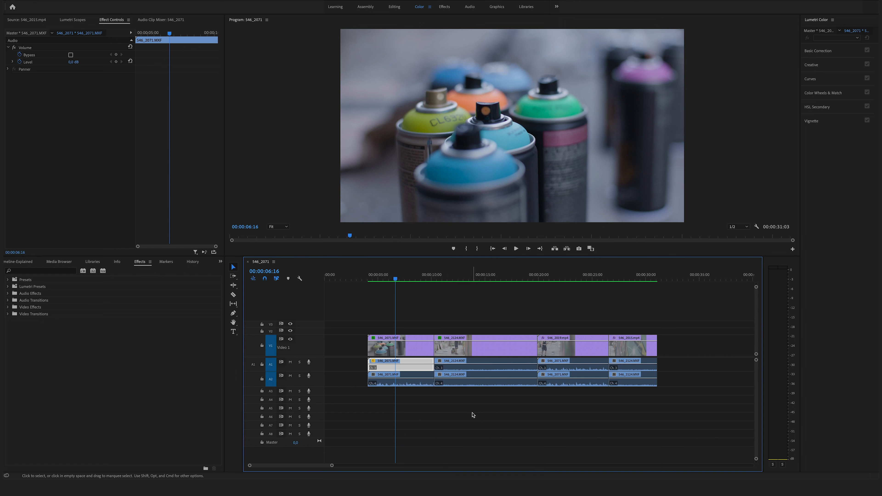
- Lower the system volume and play the sequence from the first clip into the second to check the audio meters
key(XF86AudioLowerVolume)
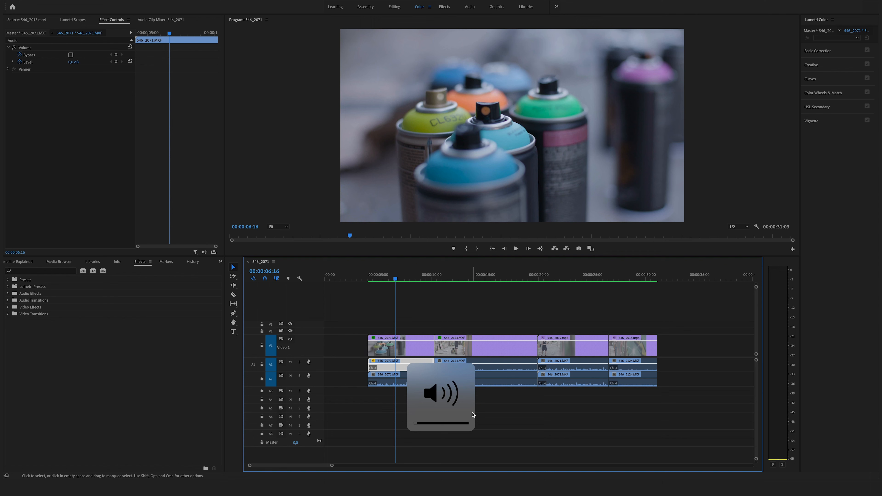
key(space)
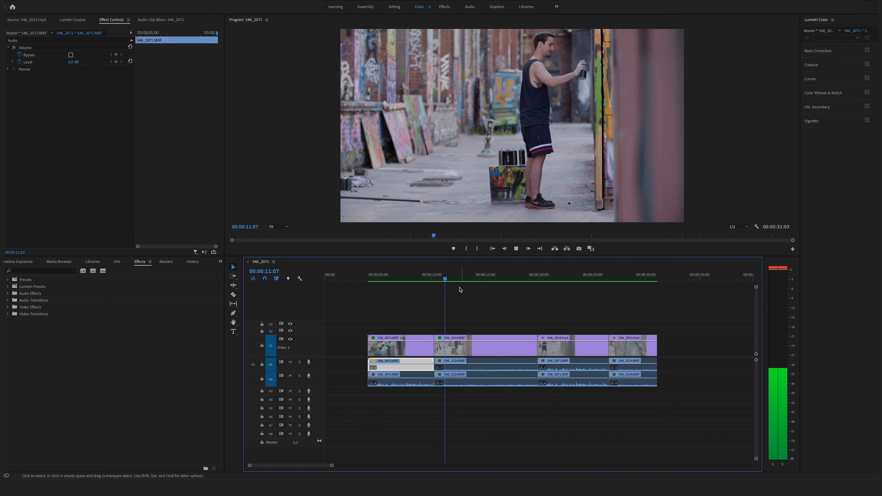
key(space)
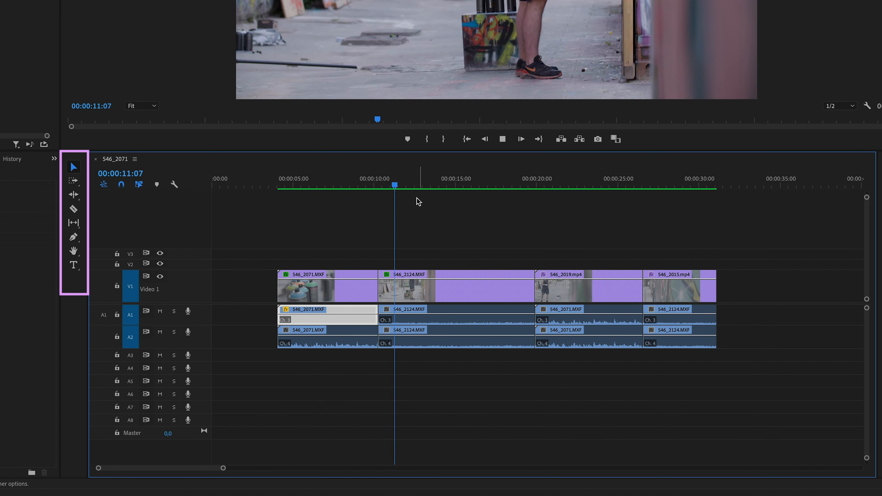
- Shift the 546_2071.MXF video clip on V1 earlier so it ends at 00:00:07:06, and expand the V2 track's height
click(315, 186)
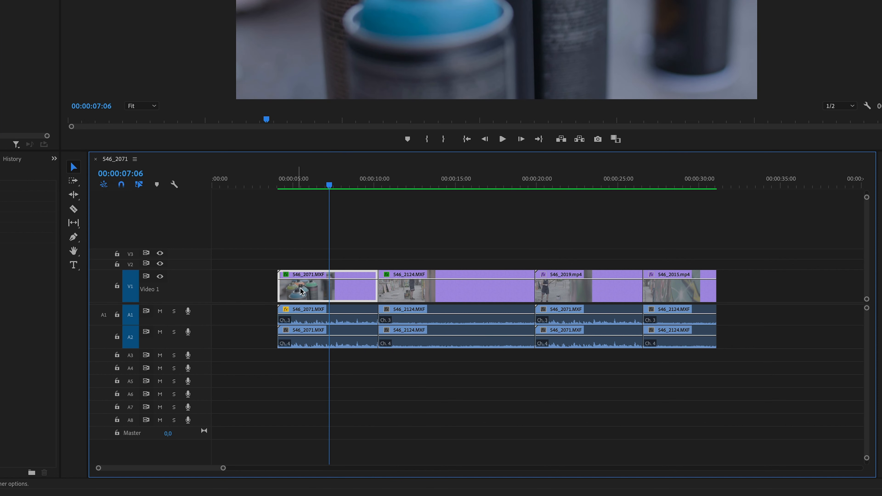
drag(307, 288, 232, 286)
double_click(185, 262)
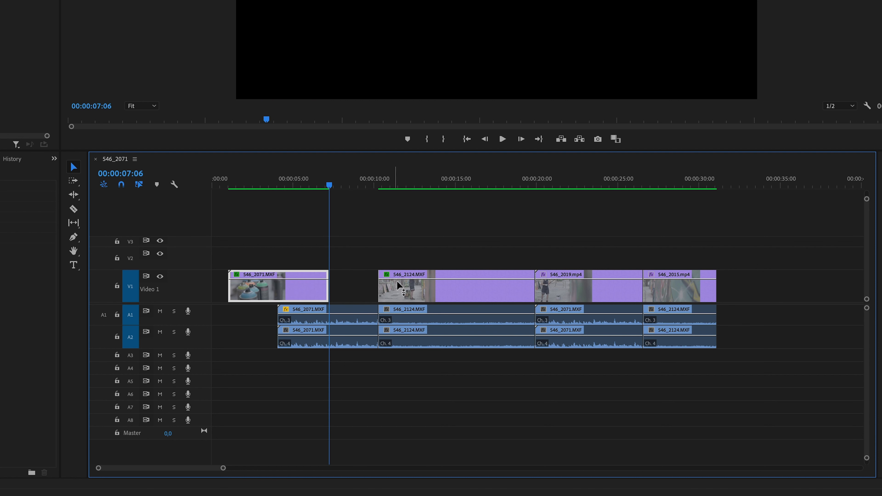
- Move the 546_2071.MXF video clip back so it sits directly before 546_2124.MXF on V1
mouse_move(409, 291)
mouse_down()
mouse_move(379, 291)
mouse_move(424, 295)
mouse_up()
click(305, 289)
drag(345, 292, 345, 292)
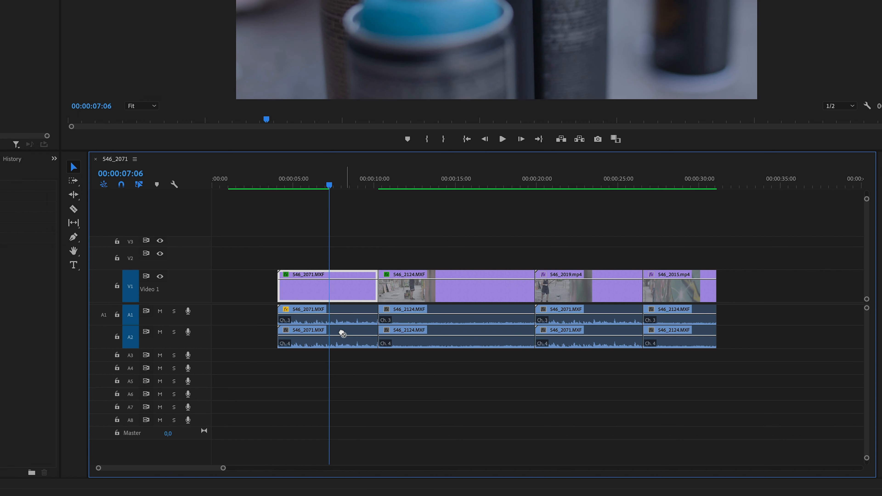
- Trim the start of 546_2124.MXF on V1 and extend it back to the end of 546_2071.MXF
drag(340, 367, 307, 295)
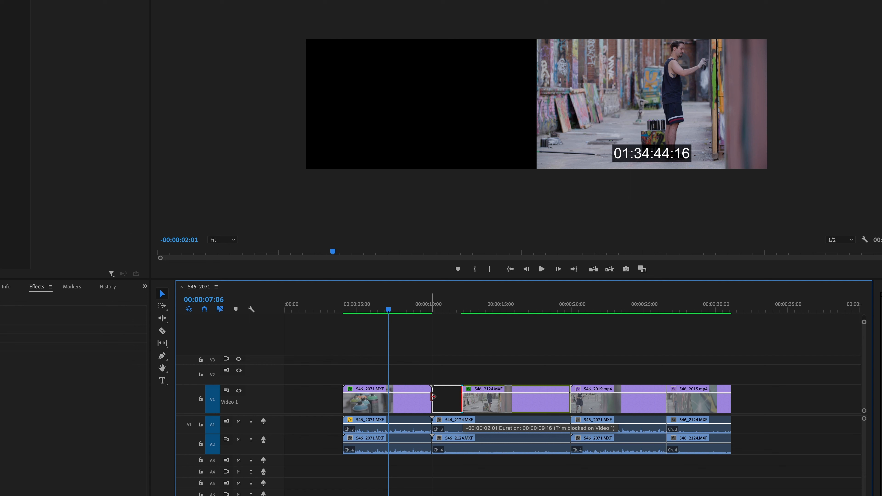
mouse_move(432, 396)
mouse_down()
mouse_move(398, 402)
mouse_move(426, 402)
mouse_up()
- Show the Effect Controls and select only the video part of the first 546_2071.MXF clip on V1, without its linked audio
click(406, 396)
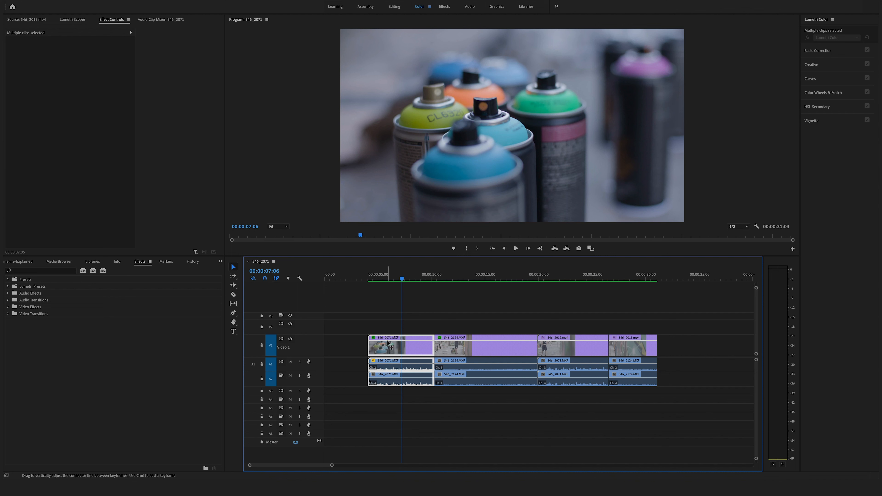
key(shift+2)
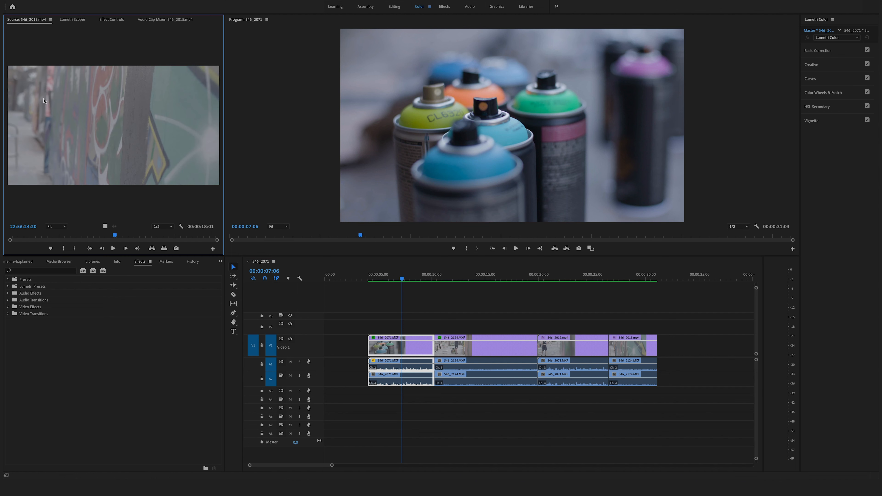
click(111, 19)
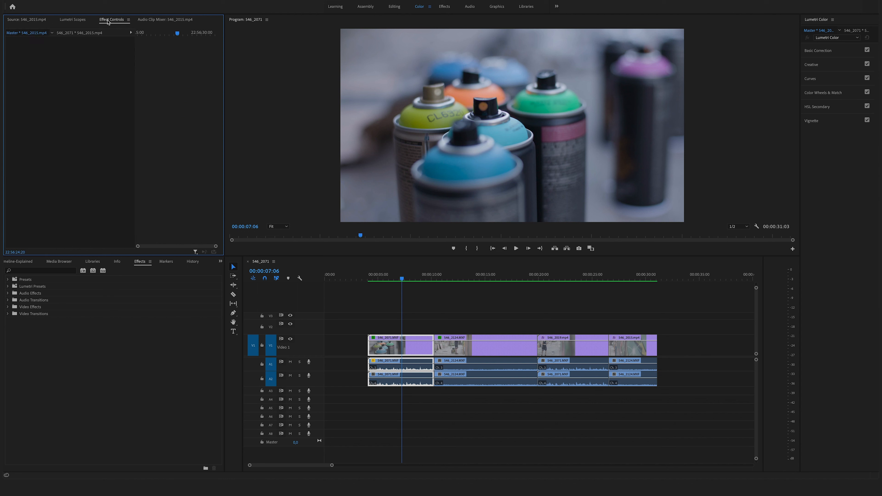
click(407, 352)
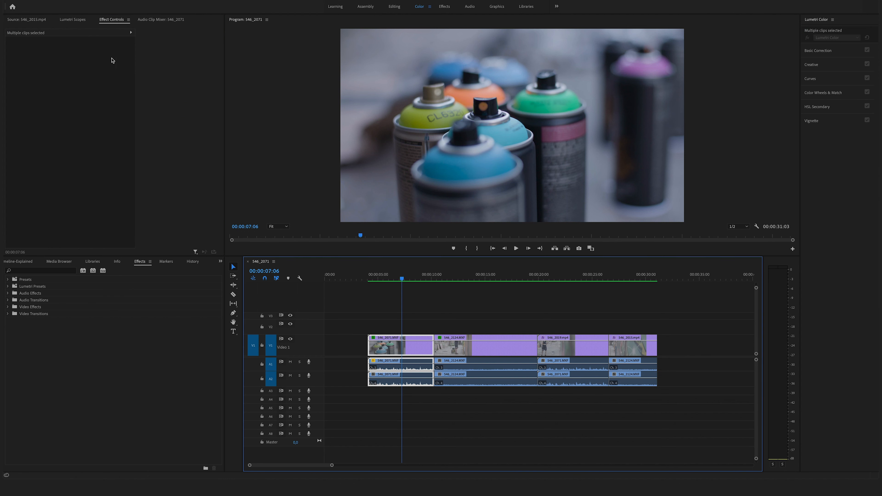
click(369, 324)
alt+click(391, 348)
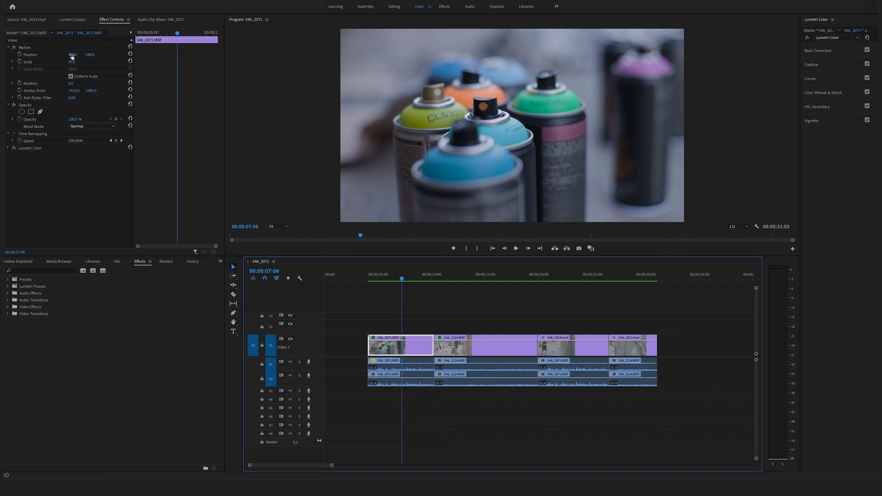
- Try a vertical Position of 543,0 on the 546_2071.MXF video clip, undo it, and try adjusting its Scale
mouse_move(86, 56)
mouse_down()
mouse_move(118, 56)
mouse_move(87, 57)
mouse_up()
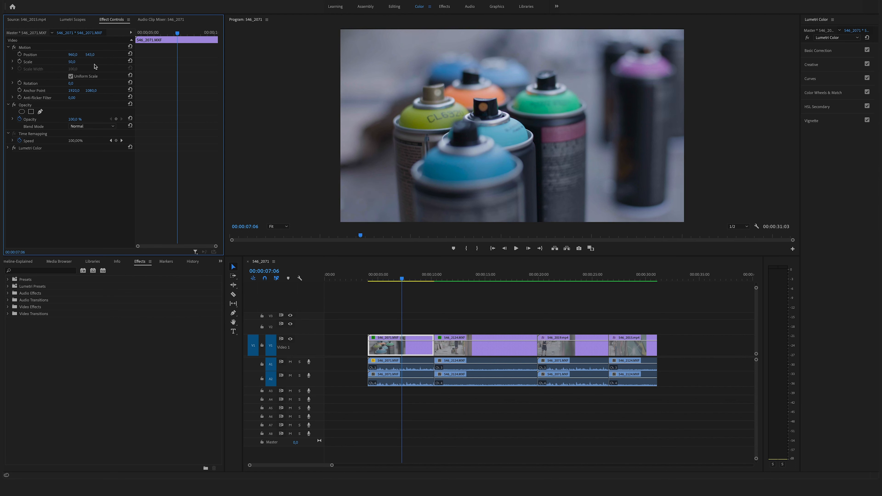
key(ctrl+z)
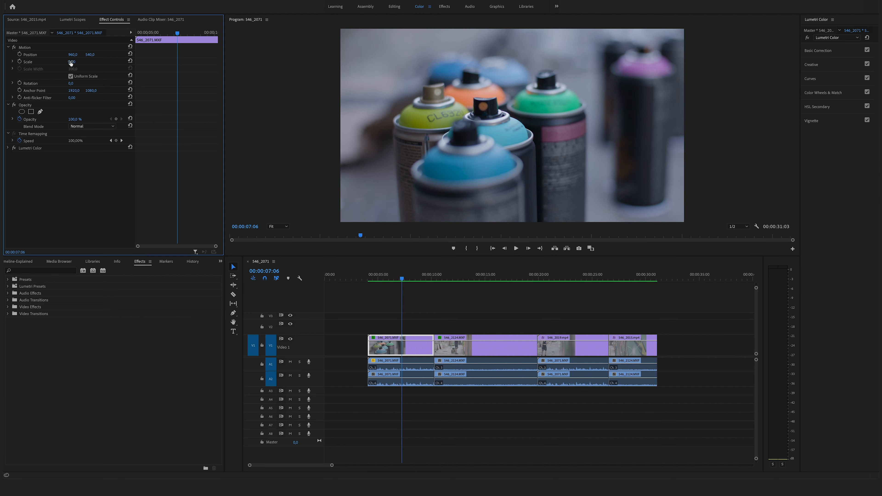
mouse_move(72, 62)
mouse_down()
mouse_move(98, 62)
mouse_move(65, 62)
mouse_up()
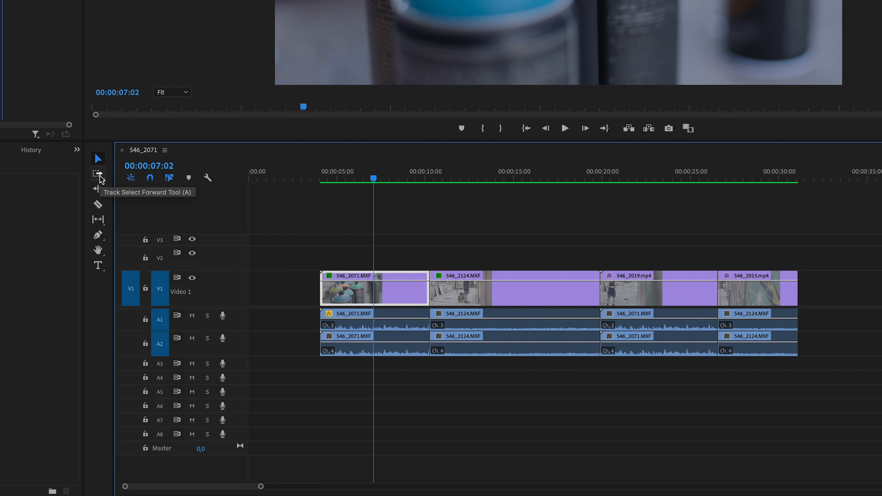
- Select 546_2124.MXF and all clips after it on every track with the Track Select Forward Tool, with the playhead at 00:00:12:19
click(100, 177)
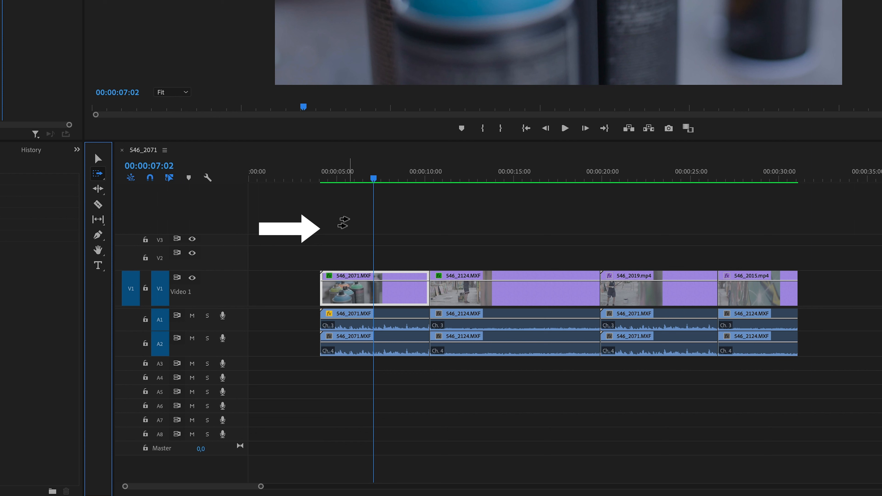
drag(373, 181, 477, 182)
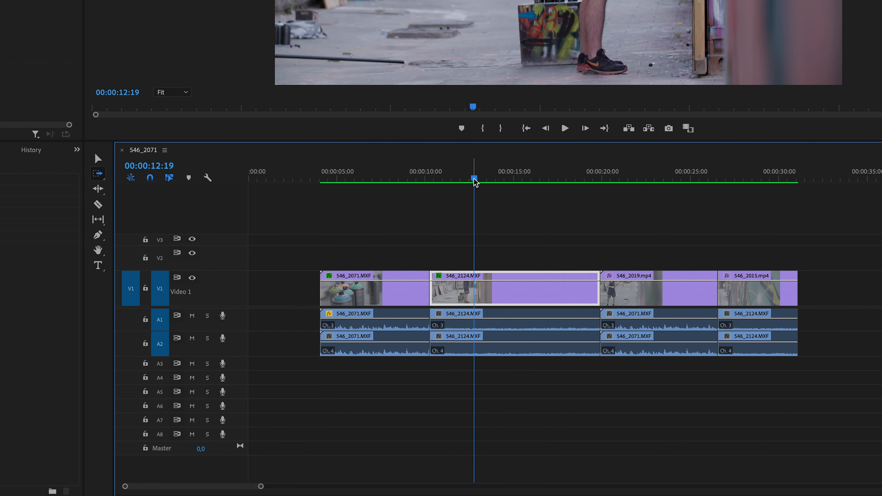
click(444, 280)
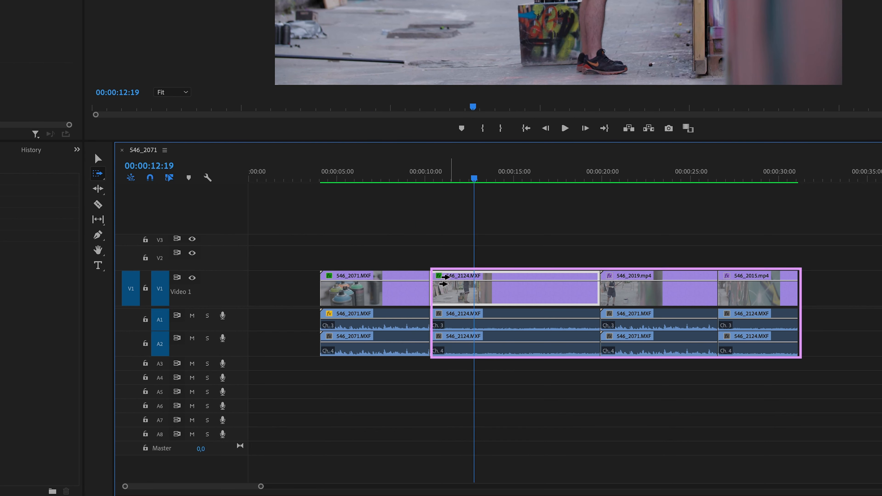
click(461, 294)
mouse_move(518, 292)
mouse_down()
mouse_move(590, 294)
mouse_move(518, 298)
mouse_up()
- Select 546_2019.mp4 and every clip after it on all tracks, and move the playhead to 00:00:22:14
drag(475, 181, 627, 192)
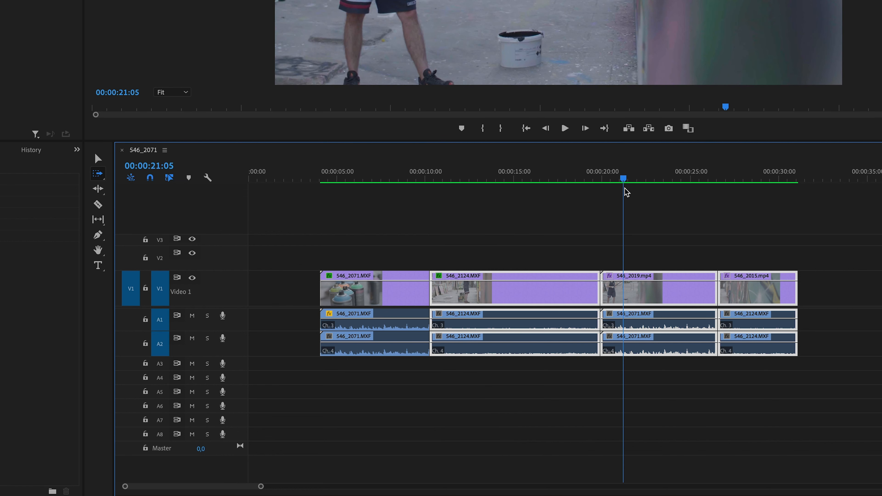
click(647, 297)
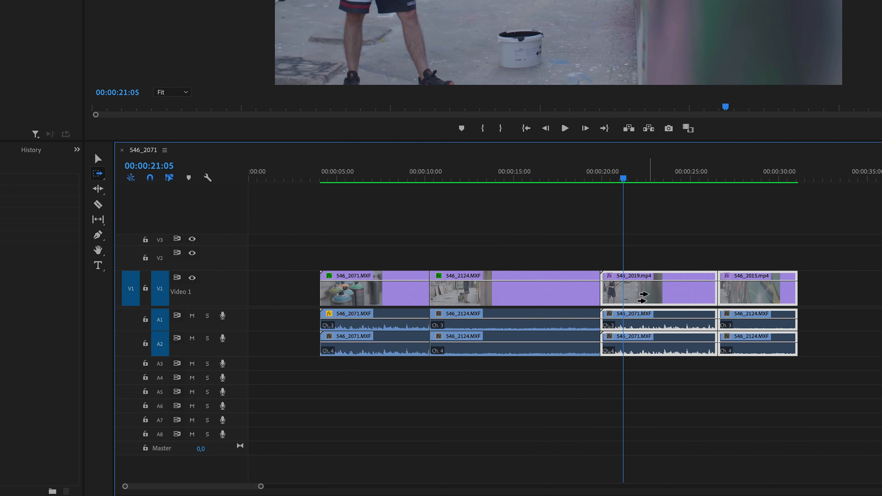
drag(647, 179, 244, 179)
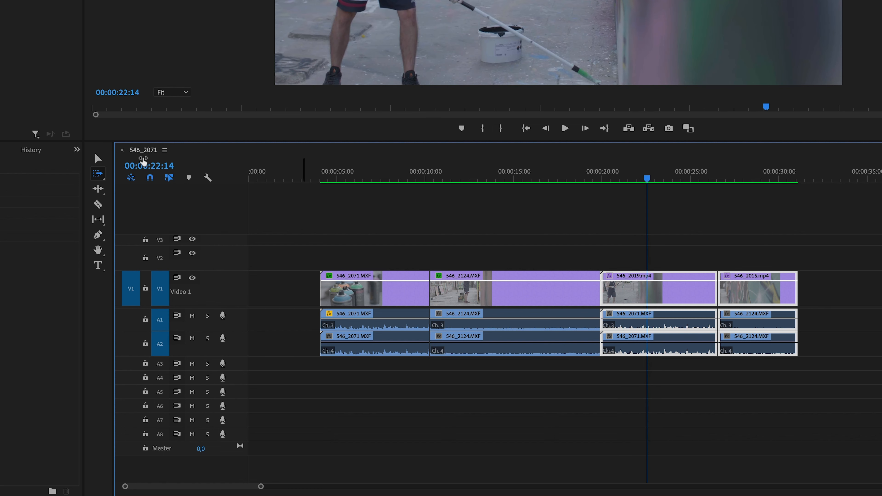
- Switch to the Track Select Backward Tool and select 546_2019.mp4 with every clip before it on all tracks
click(97, 173)
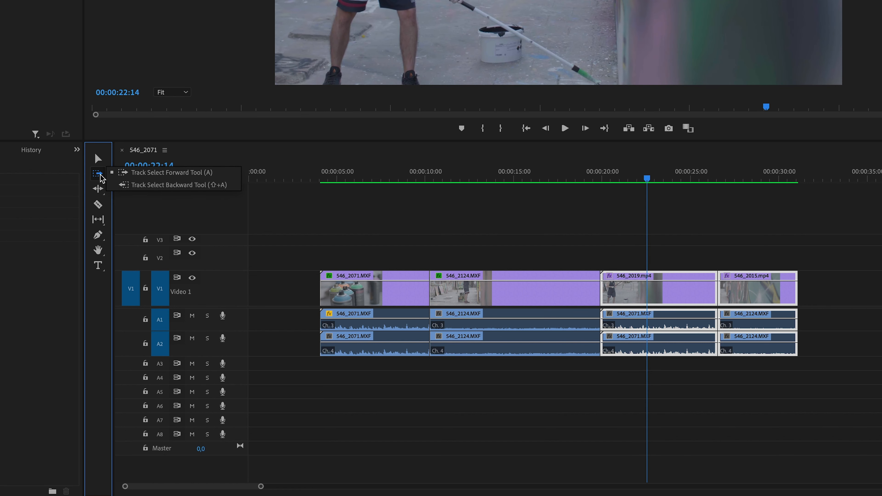
click(191, 185)
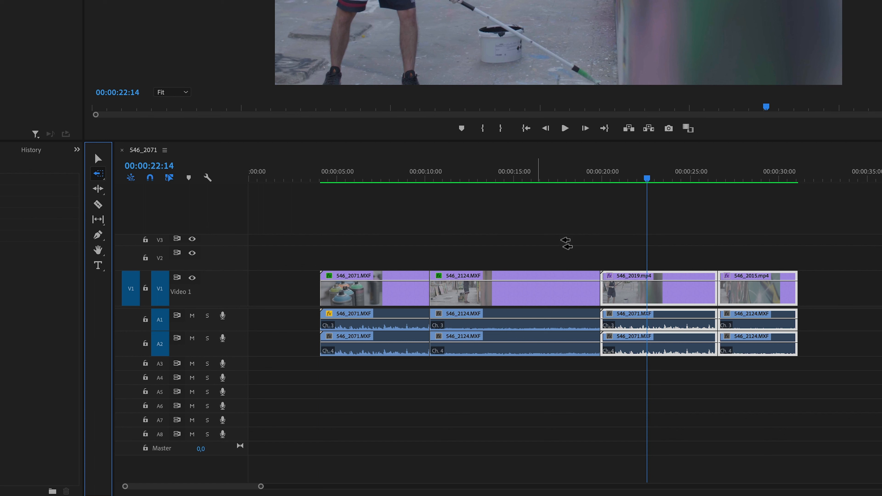
click(629, 295)
mouse_move(629, 295)
mouse_down()
mouse_move(557, 293)
mouse_move(625, 295)
mouse_up()
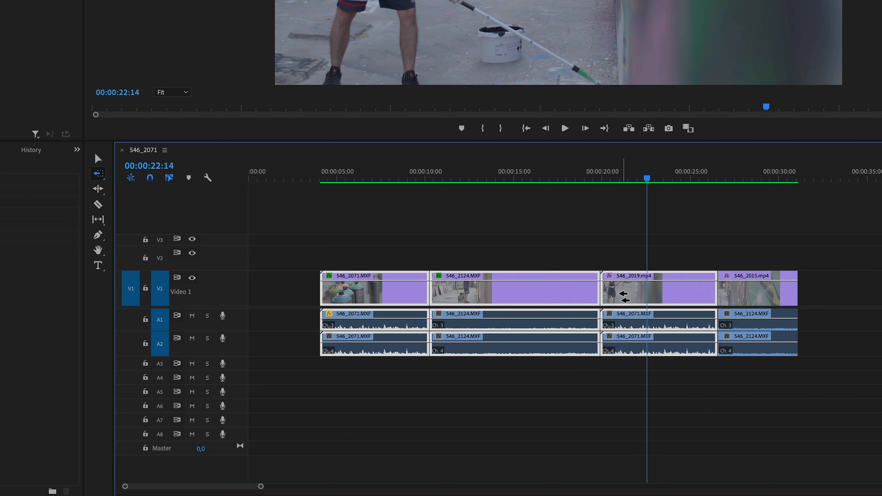
- Play the cut from 546_2019.mp4 to 546_2015.mp4 and scrub on to 00:00:30:06 to examine where the last clip's action starts
click(101, 189)
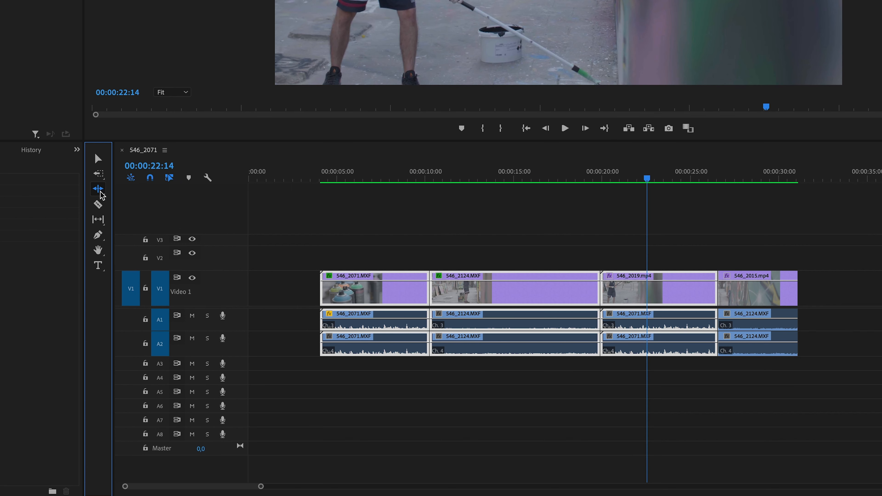
click(101, 192)
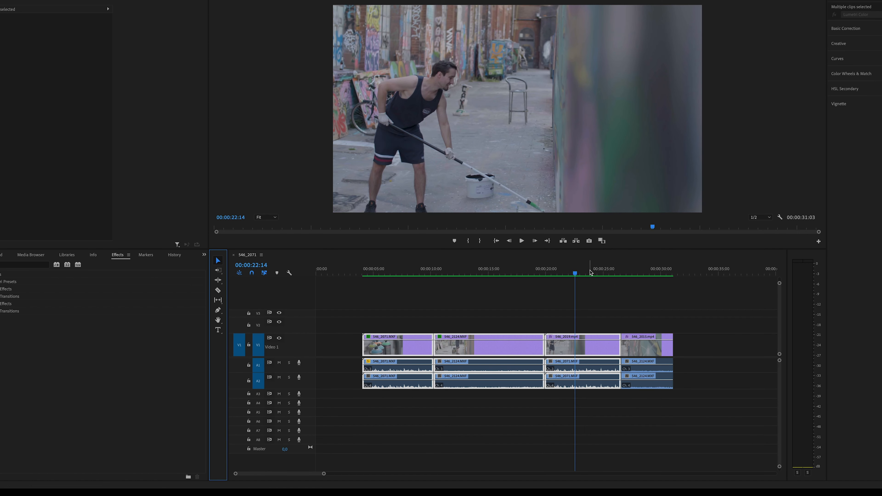
click(600, 273)
mouse_move(601, 273)
mouse_down()
mouse_move(642, 273)
mouse_move(613, 275)
mouse_up()
key(space)
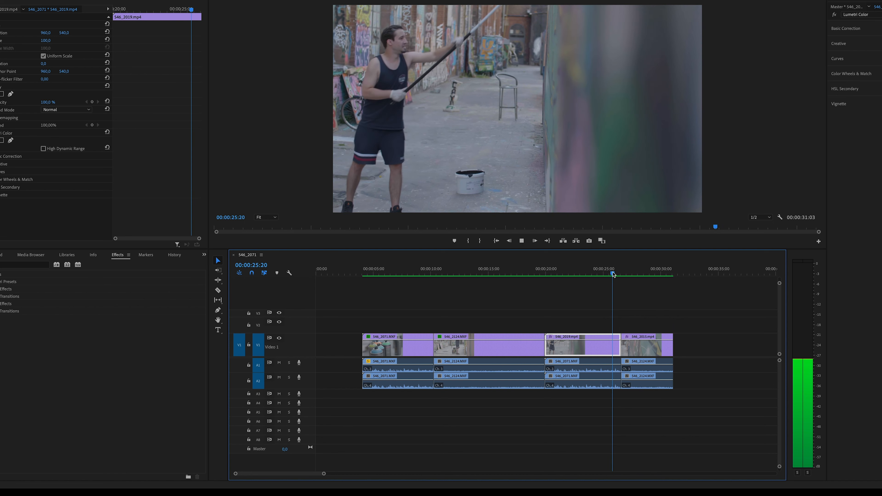
key(space)
key(Right)
key(Right)
drag(614, 274, 664, 275)
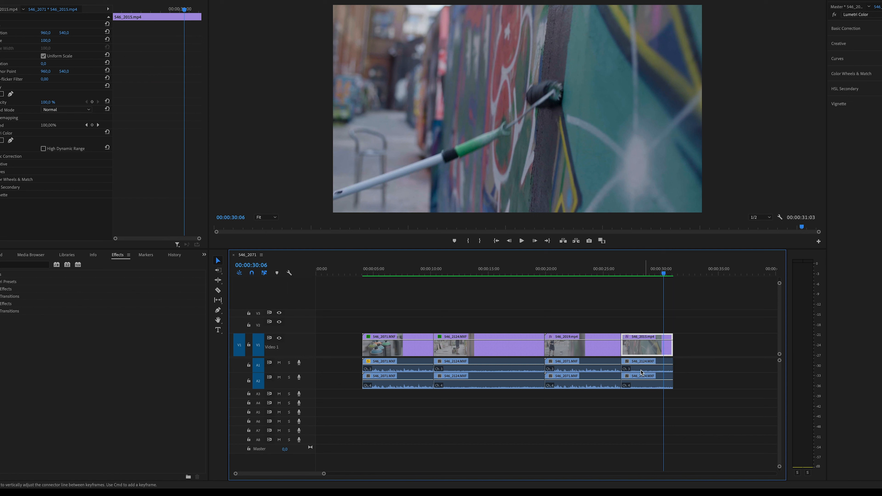
- Shorten the start of the last clip, 546_2015.mp4, together with its audio, without leaving a gap, and play across the cut
shift+click(644, 378)
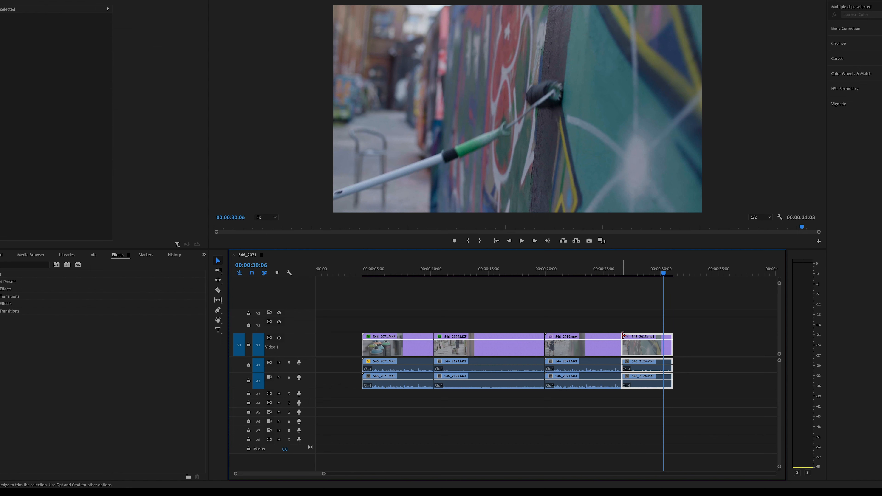
mouse_move(625, 335)
mouse_down()
mouse_move(695, 344)
mouse_move(635, 347)
mouse_up()
drag(621, 270, 604, 270)
key(space)
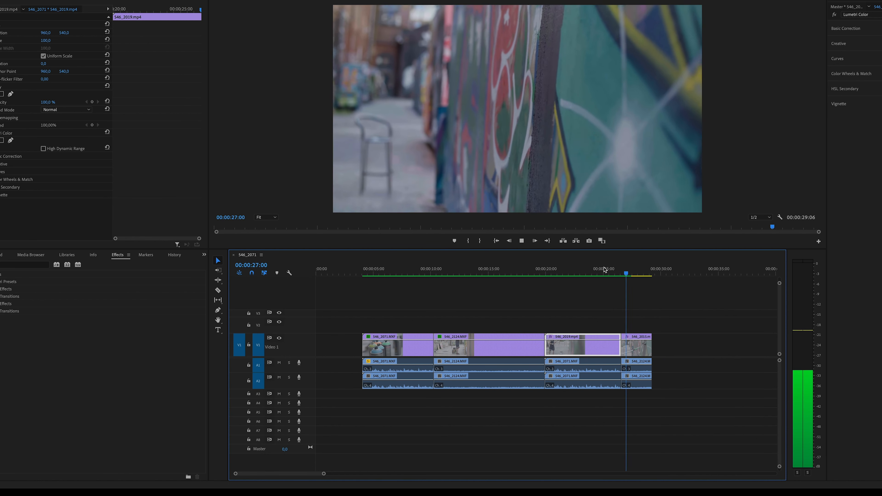
key(space)
- Replay the transition from 546_2019.mp4 into the shortened 546_2015.mp4, starting at 00:00:25:05
click(622, 273)
drag(622, 273, 606, 274)
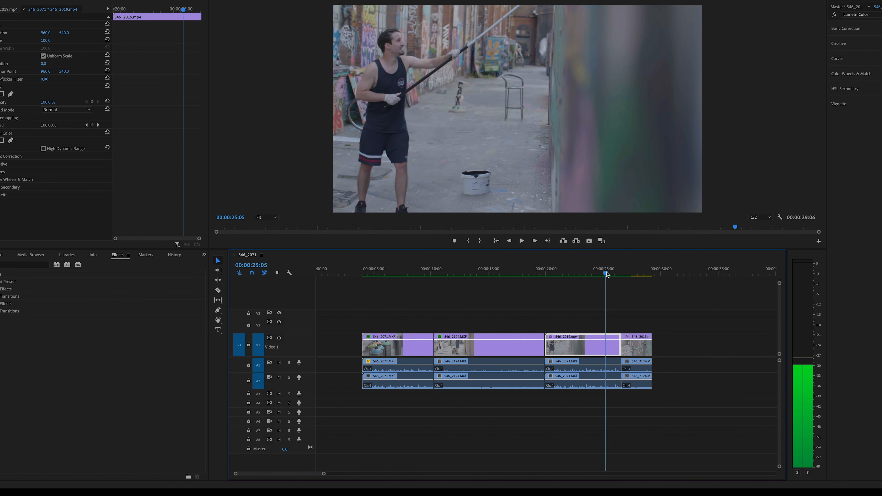
key(space)
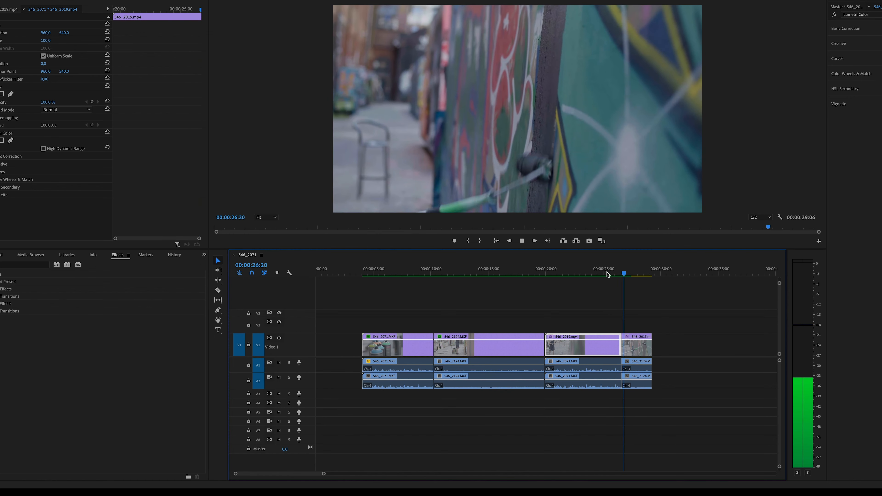
key(space)
- Trim the start of 546_2015.mp4 to about 00:00:30, leaving a gap before it, and undo the trim
click(620, 274)
drag(620, 273, 614, 270)
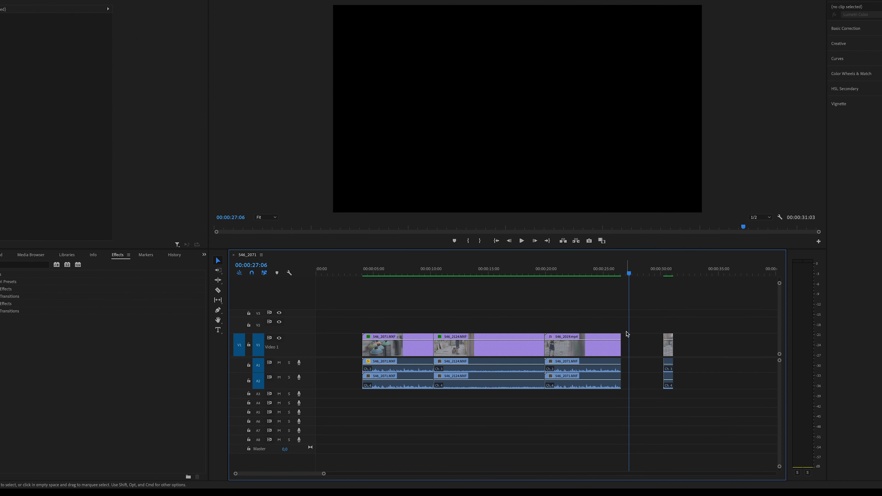
key(super+z)
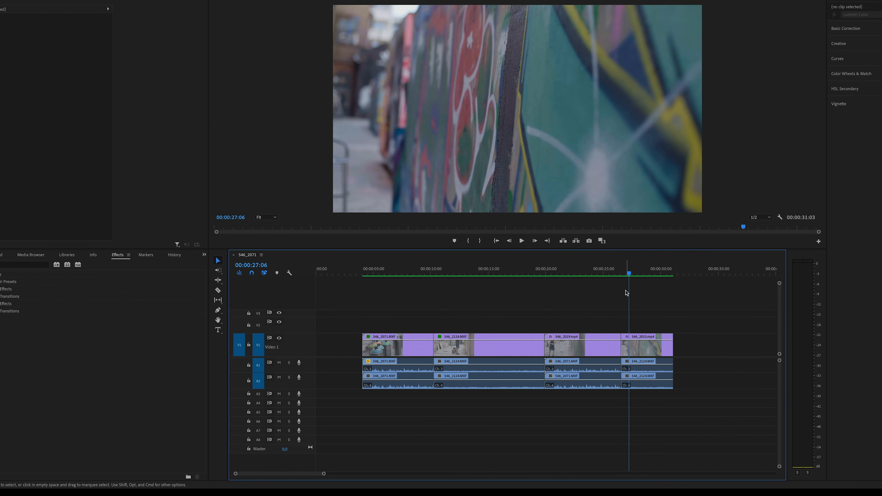
- Ripple-trim the start of 546_2015.mp4 and its audio with the Ripple Edit Tool until the sequence ends at 00:00:27:15
click(219, 272)
click(220, 281)
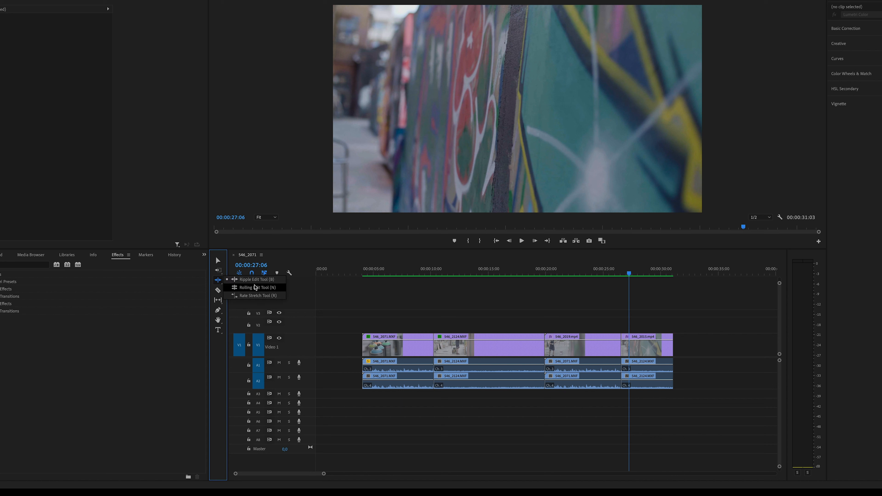
click(257, 279)
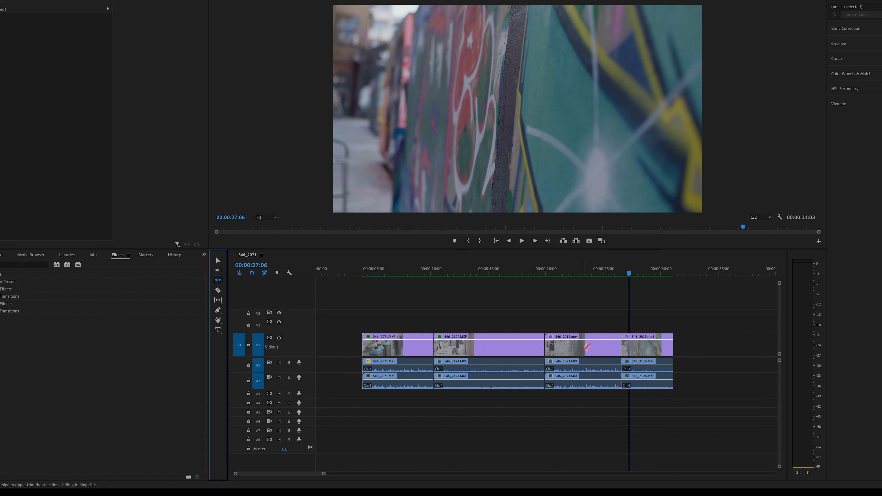
drag(623, 342, 664, 339)
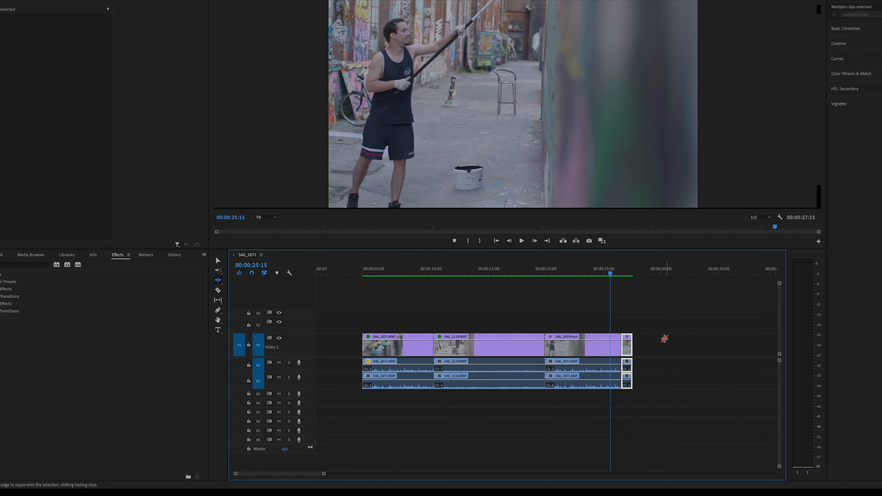
- Undo the last ripple trim of 546_2015.mp4 and play across its cut with 546_2019.mp4
mouse_move(611, 275)
mouse_down()
mouse_move(624, 274)
mouse_move(605, 277)
mouse_up()
key(ctrl+z)
key(space)
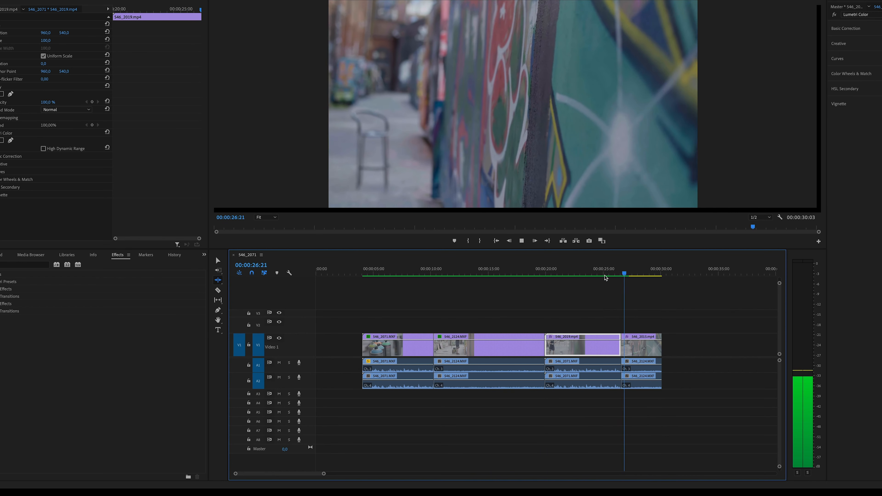
- Roll the edit point between 546_2019.mp4 and 546_2015.mp4 on V1, A1 and A2 about 19 frames earlier with the Rolling Edit Tool
click(218, 281)
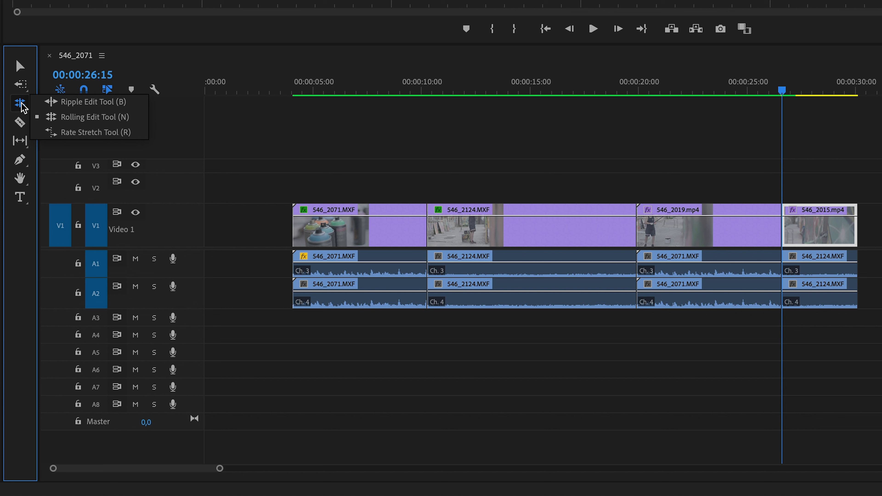
click(91, 124)
click(781, 231)
shift+click(782, 271)
shift+click(782, 297)
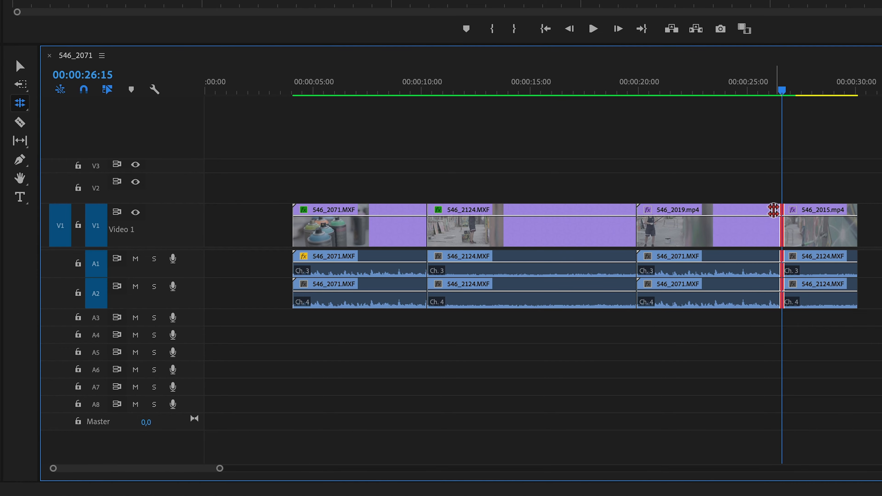
drag(774, 226, 754, 224)
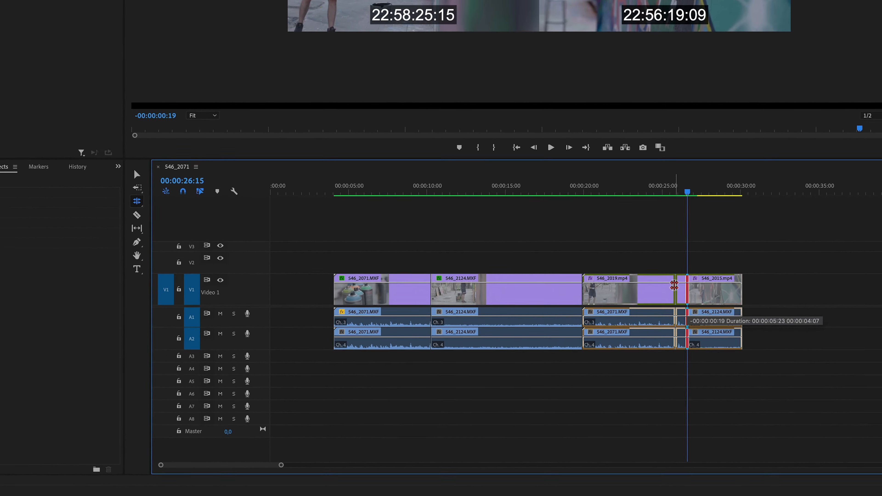
- Roll the edit point between 546_2019.mp4 and 546_2015.mp4 about three seconds earlier and play across the cut
drag(645, 306, 622, 305)
mouse_move(579, 339)
mouse_down()
mouse_move(554, 339)
mouse_move(575, 335)
mouse_up()
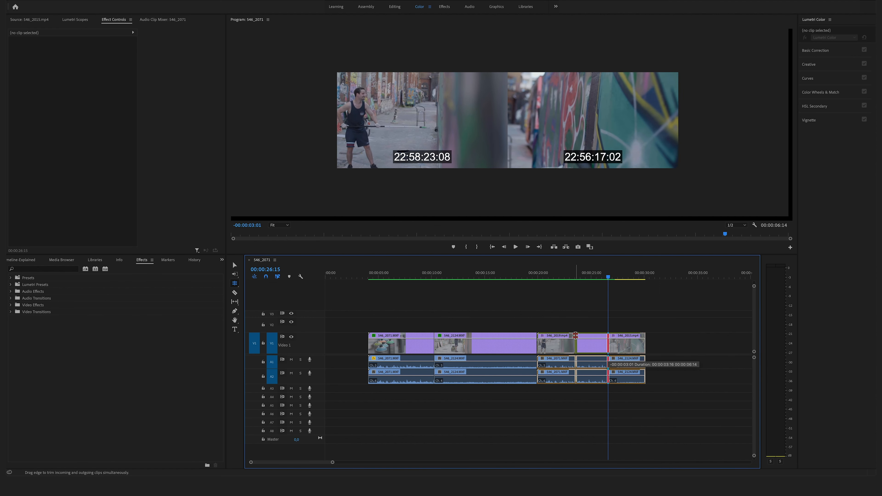
drag(577, 335, 579, 335)
drag(574, 274, 563, 276)
key(space)
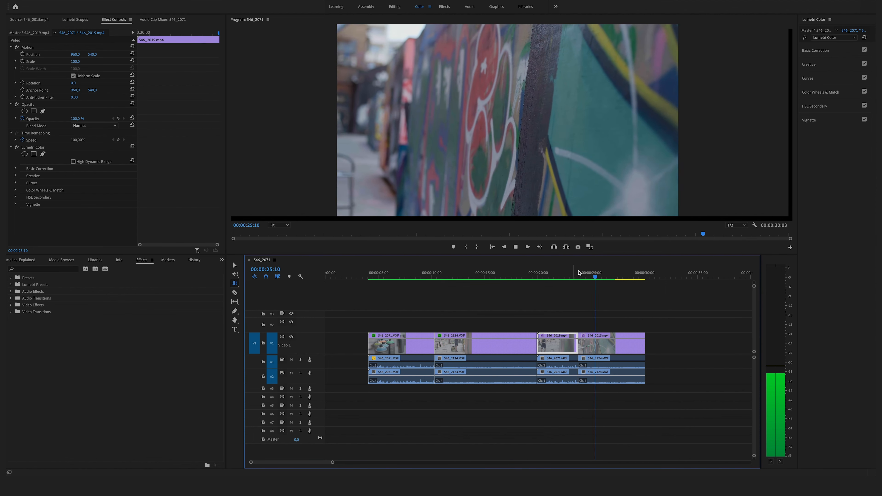
click(563, 276)
key(space)
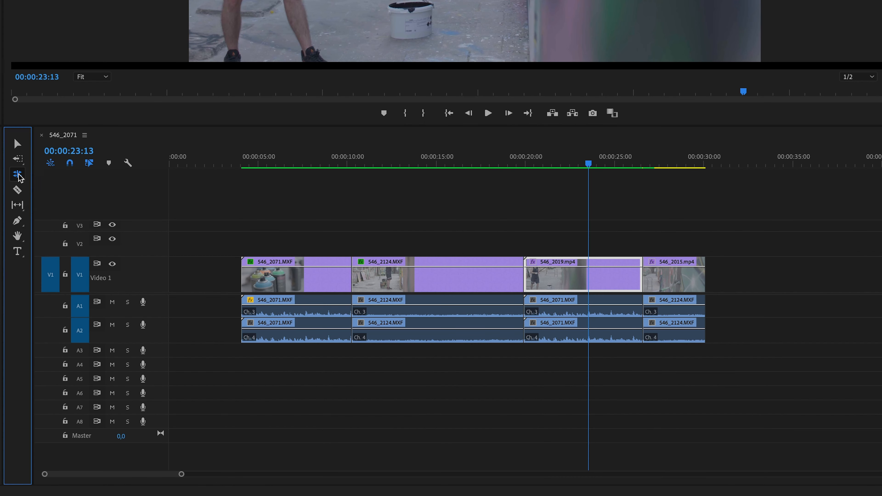
- Speed up 546_2019.mp4 on V1 with the Rate Stretch Tool by pulling its end back to 00:00:23:07
click(235, 283)
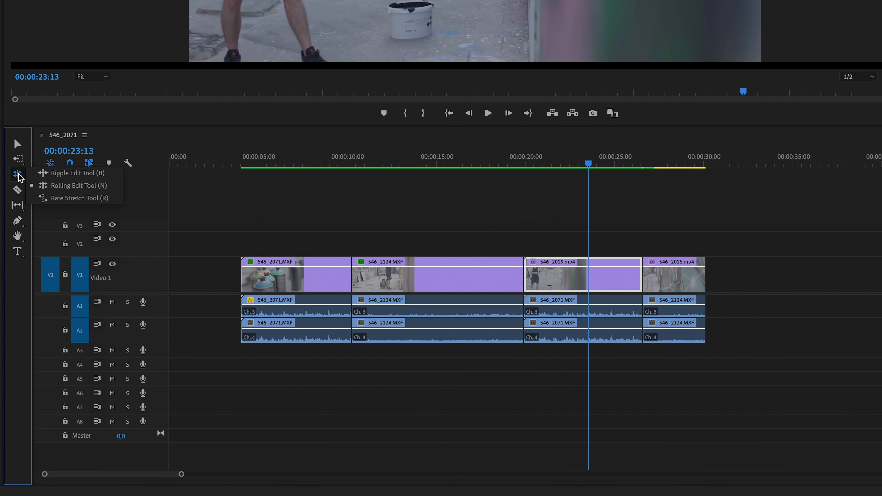
click(64, 199)
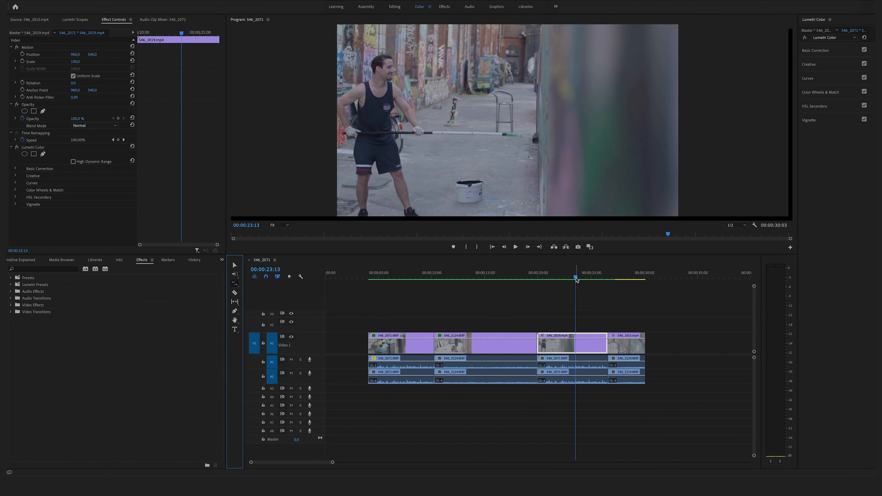
drag(589, 164, 536, 173)
drag(544, 284, 573, 284)
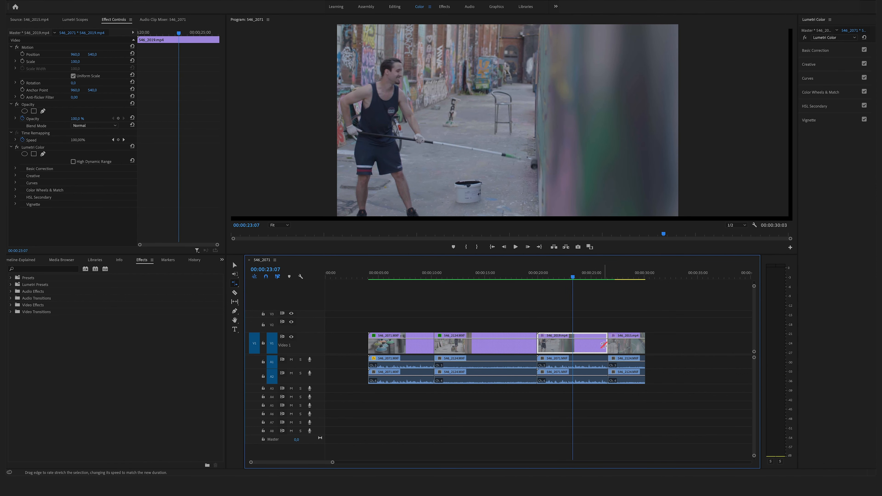
drag(605, 343, 571, 343)
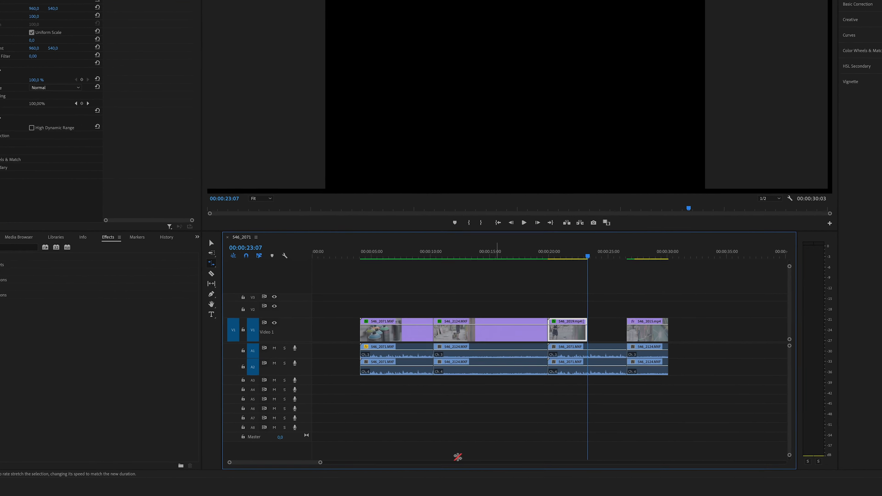
- Inspect the speed label of the rate-stretched 546_2019.mp4 up close and play the clip from its start
drag(333, 463, 318, 463)
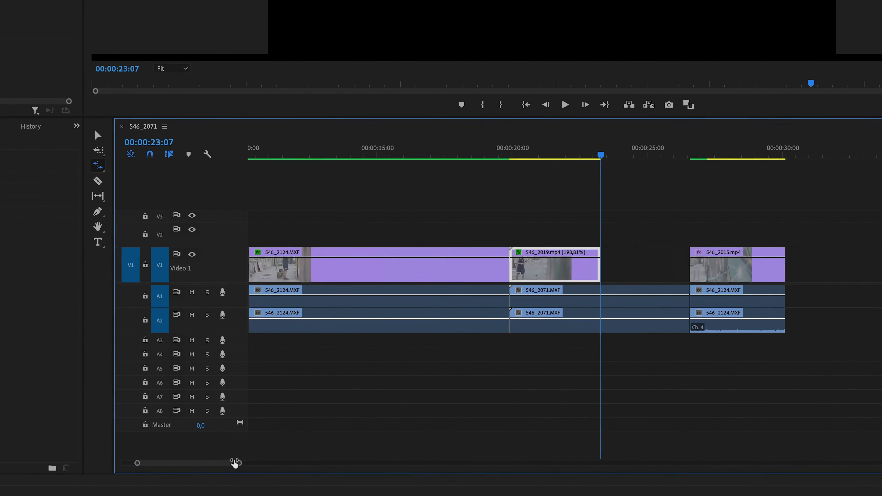
drag(236, 463, 222, 463)
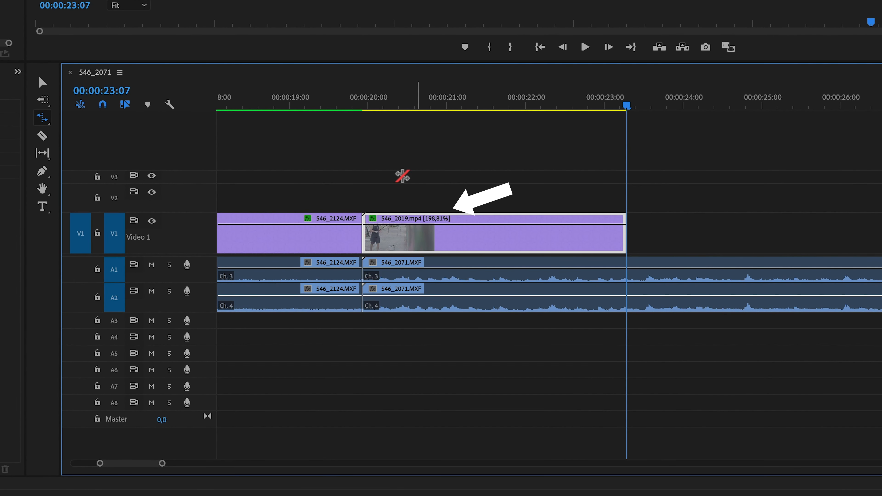
drag(414, 103, 365, 106)
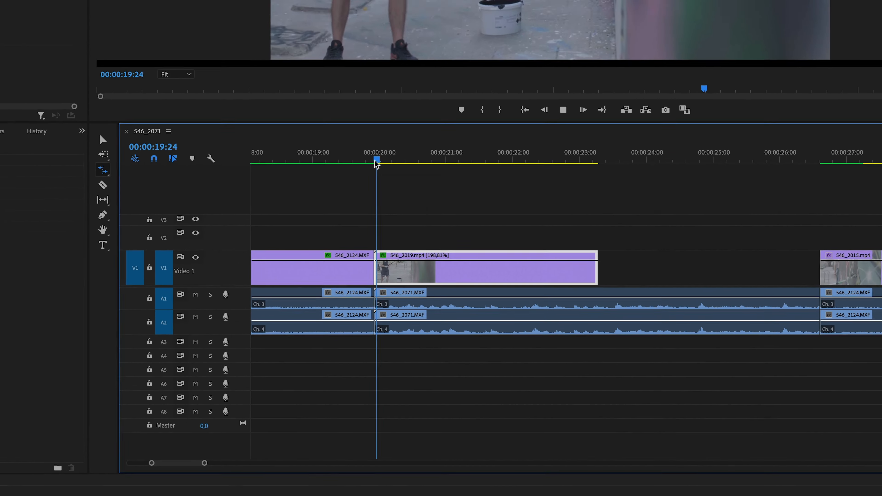
key(space)
key(space)
key(space)
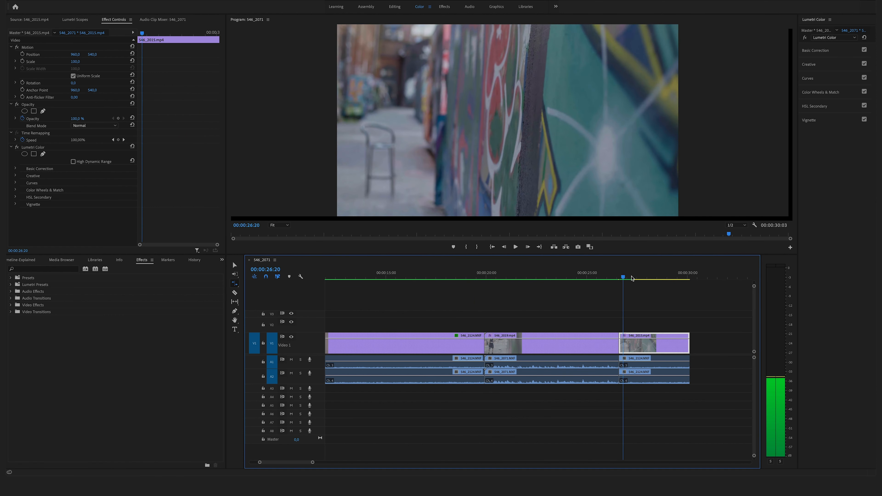
- Slow down 546_2015.mp4 by rate-stretching its end to about 00:00:35:00 and play it from its start
key(space)
mouse_move(690, 344)
mouse_down()
mouse_move(754, 343)
mouse_move(694, 348)
mouse_up()
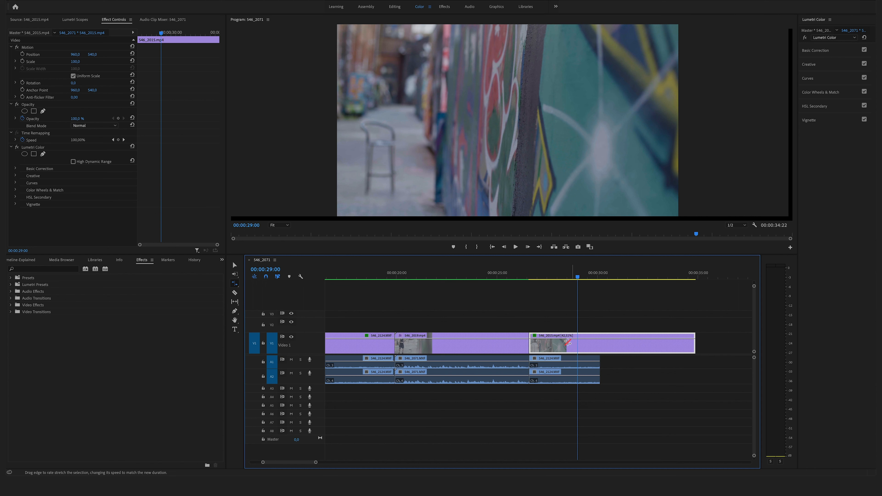
drag(577, 277, 527, 280)
key(space)
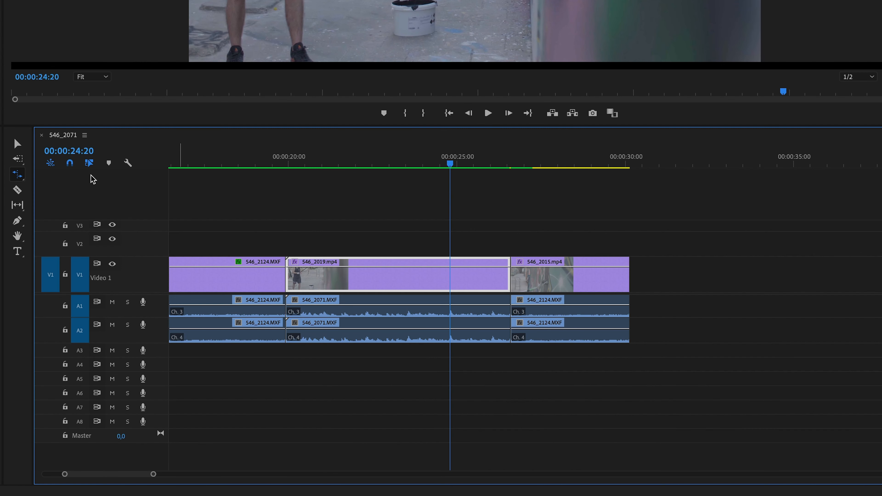
- Split 546_2071.MXF on V1 at 00:00:06:20 with the Razor Tool
click(18, 190)
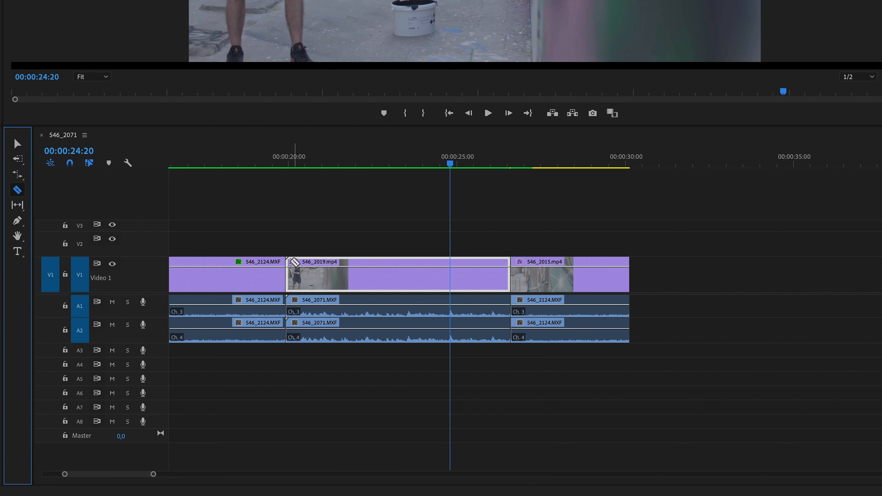
mouse_move(154, 474)
mouse_down()
mouse_move(182, 474)
mouse_move(154, 477)
mouse_up()
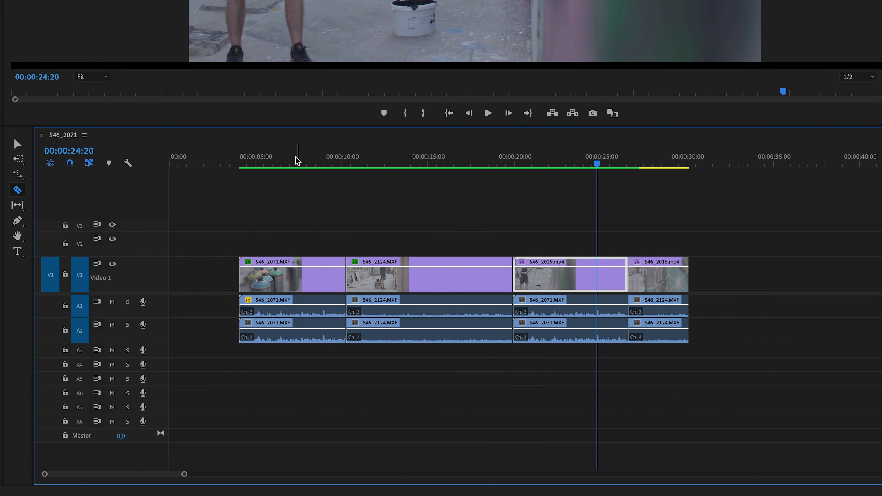
drag(331, 159, 288, 164)
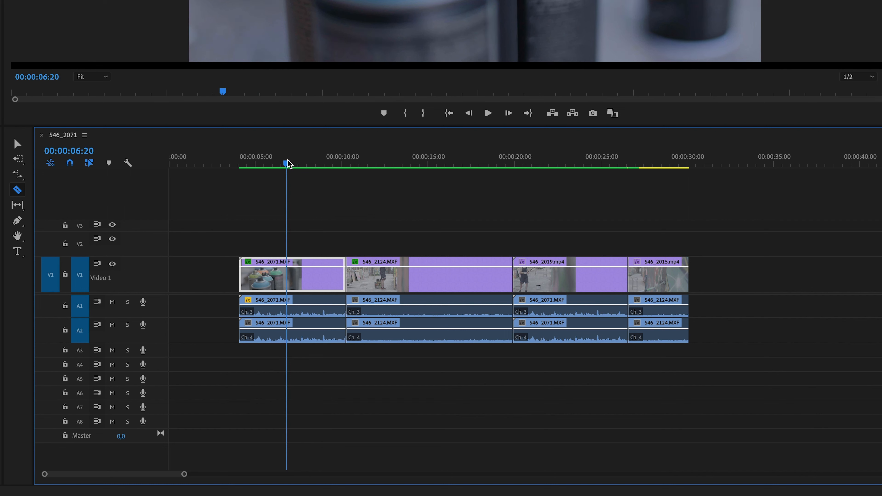
click(287, 273)
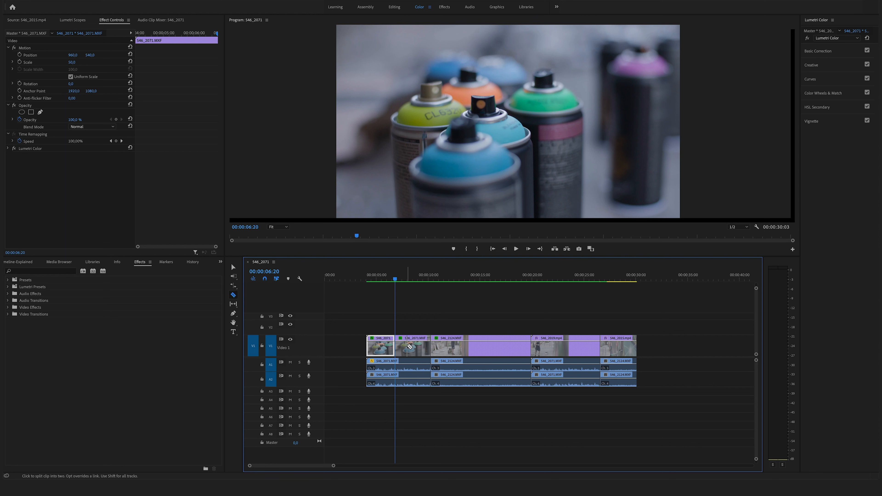
- Select each half of the split 546_2071.MXF with the Selection Tool and play across the cut
key(v)
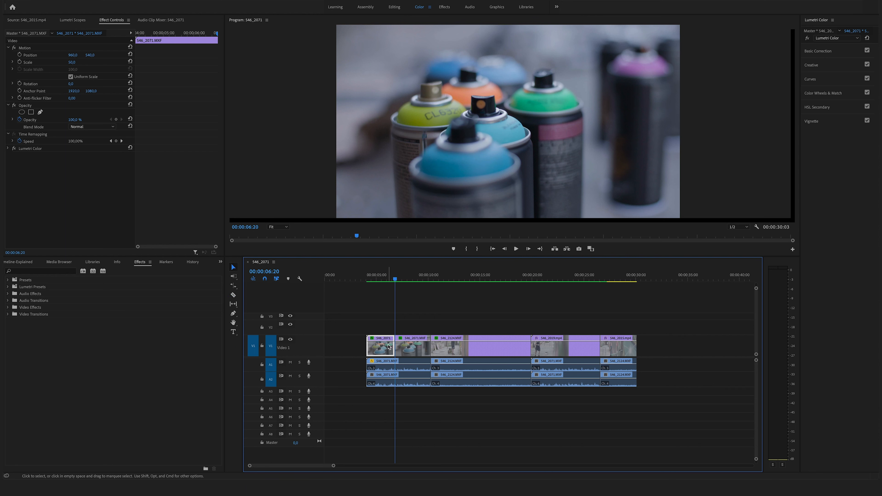
mouse_move(384, 349)
mouse_down()
mouse_move(382, 333)
mouse_move(351, 332)
mouse_move(393, 351)
mouse_up()
key(space)
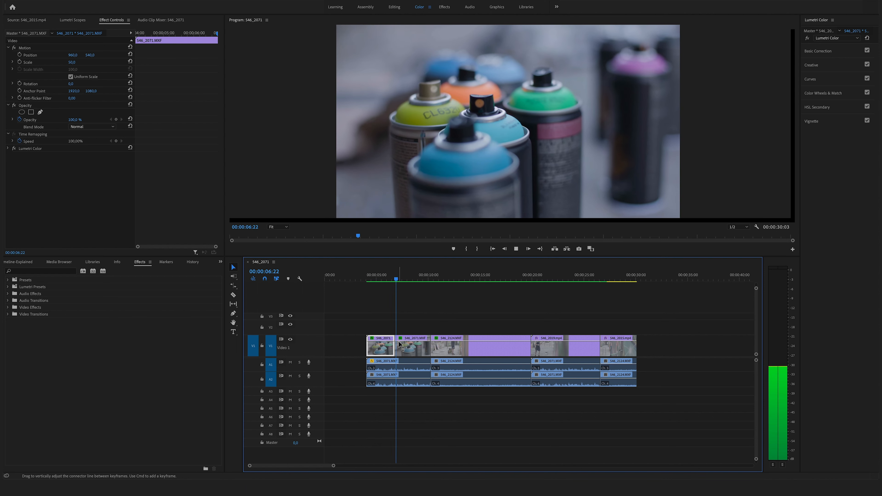
click(405, 346)
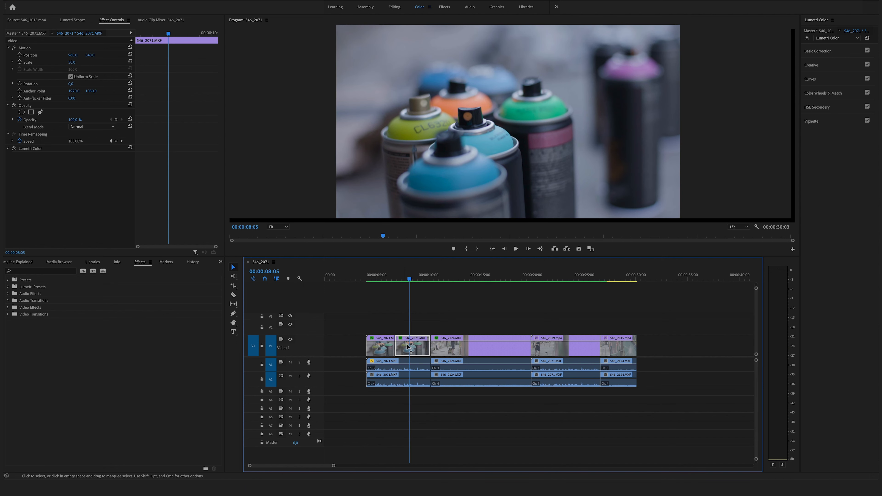
key(c)
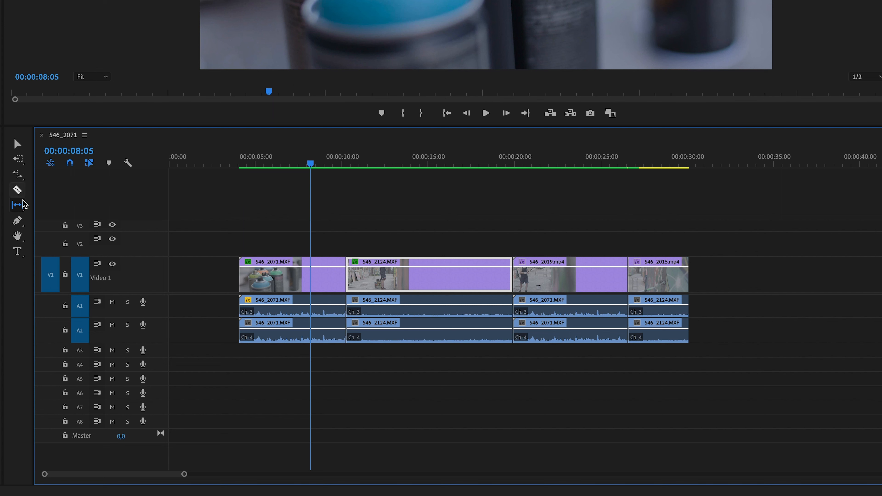
- Place the playhead at 00:00:14:11 inside 546_2124.MXF and slip the clip's contents slightly with the Slip Tool
click(234, 304)
click(17, 206)
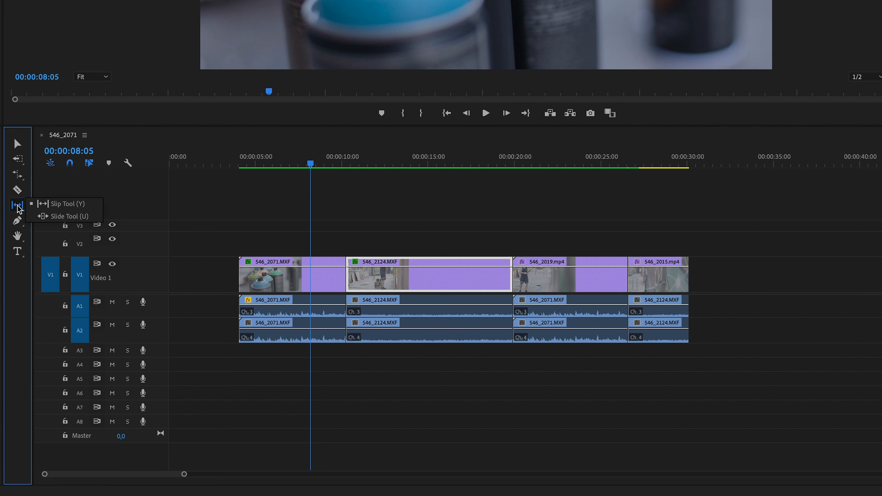
click(54, 208)
drag(396, 164, 418, 175)
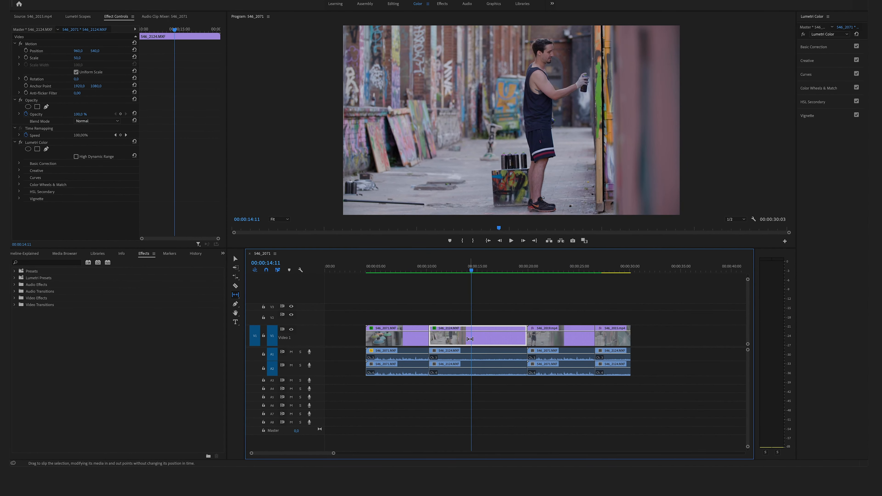
drag(471, 339, 469, 336)
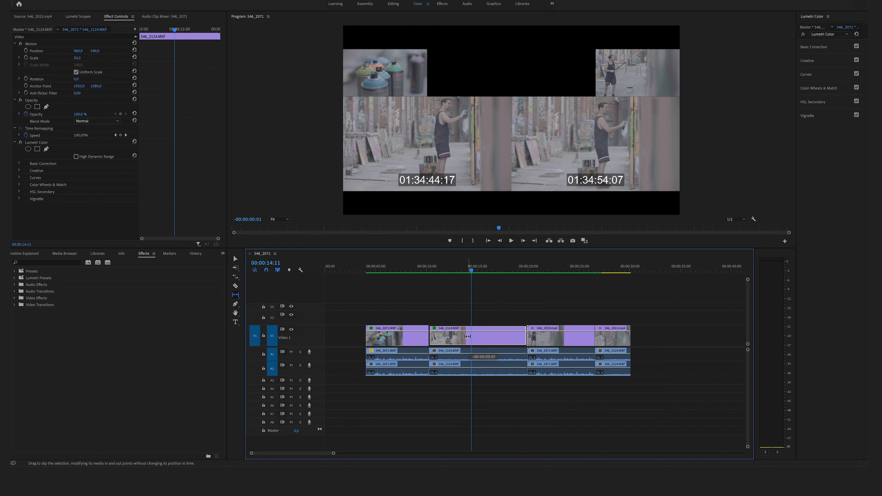
drag(467, 337, 468, 336)
- Slip 546_2124.MXF to about one second earlier in its source and place the playhead at 00:00:10:07
mouse_move(471, 271)
mouse_down()
mouse_move(430, 272)
mouse_move(527, 269)
mouse_move(484, 272)
mouse_up()
drag(480, 338, 478, 338)
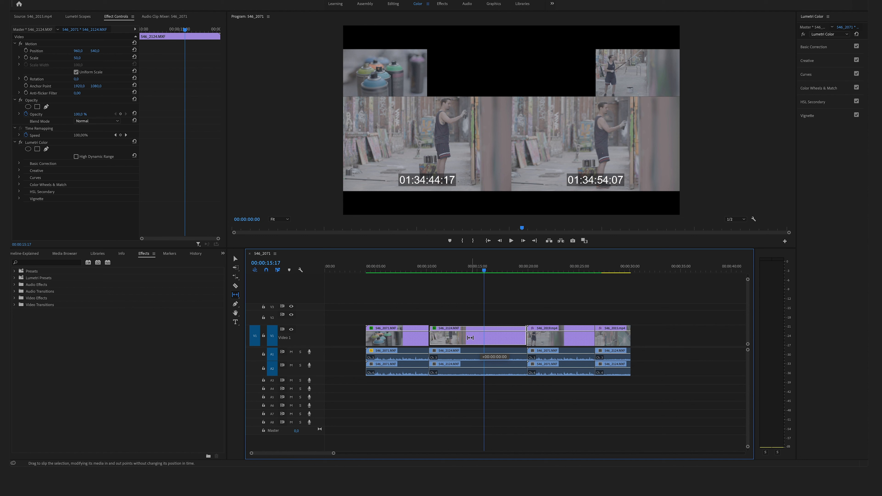
mouse_move(476, 337)
mouse_down()
mouse_move(502, 337)
mouse_move(458, 337)
mouse_move(482, 336)
mouse_up()
click(431, 270)
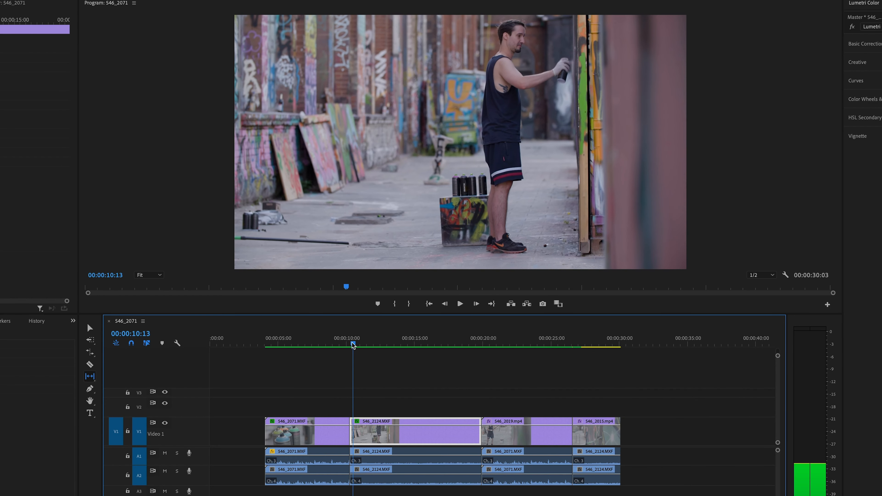
drag(354, 345, 350, 345)
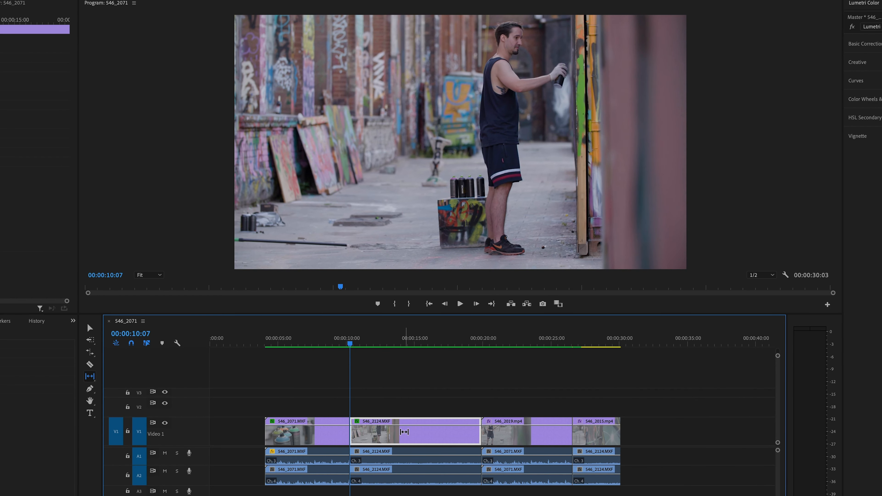
- Slip the contents of 546_2124.MXF by about four frames and play the clip from its start
mouse_move(404, 432)
mouse_down()
mouse_move(415, 428)
mouse_move(407, 428)
mouse_up()
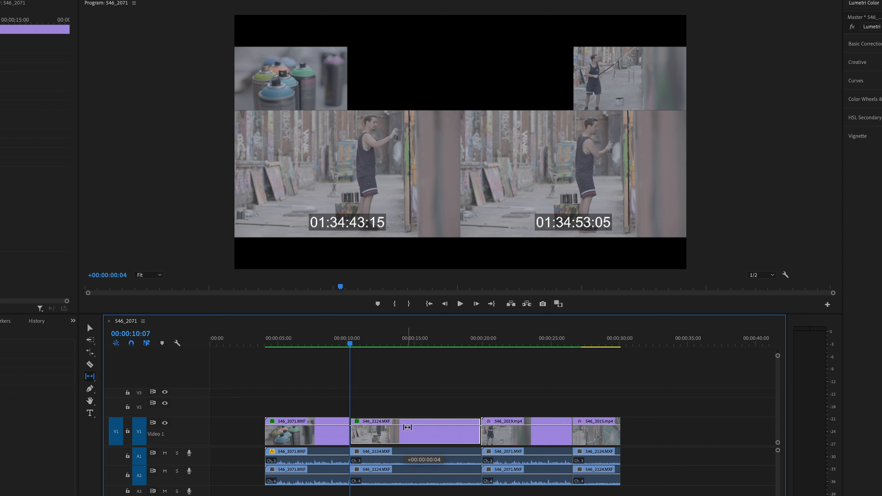
drag(408, 428, 407, 428)
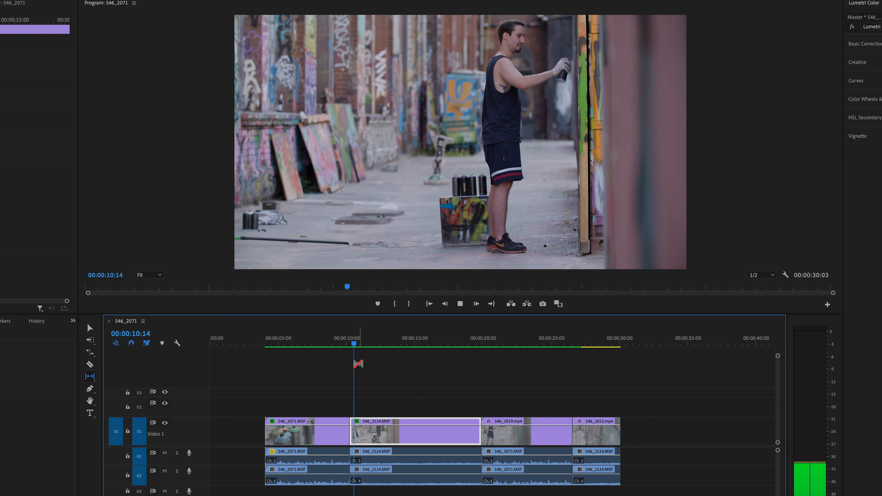
drag(359, 342, 352, 350)
key(space)
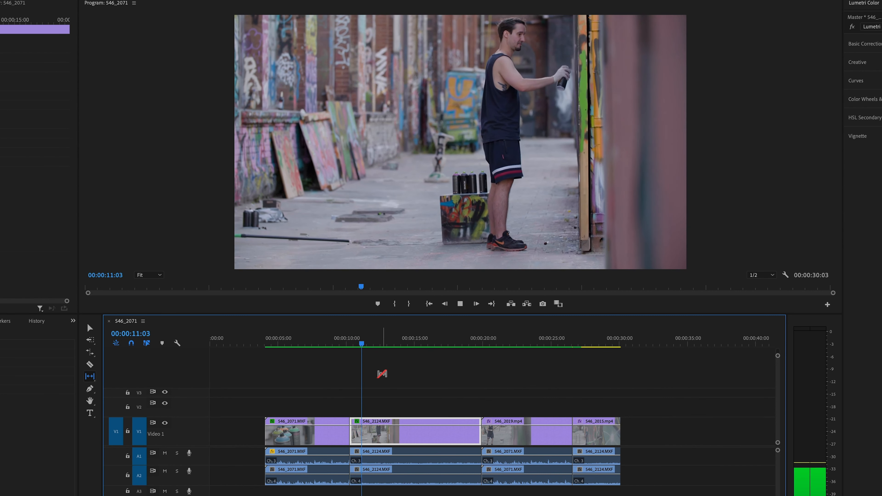
key(space)
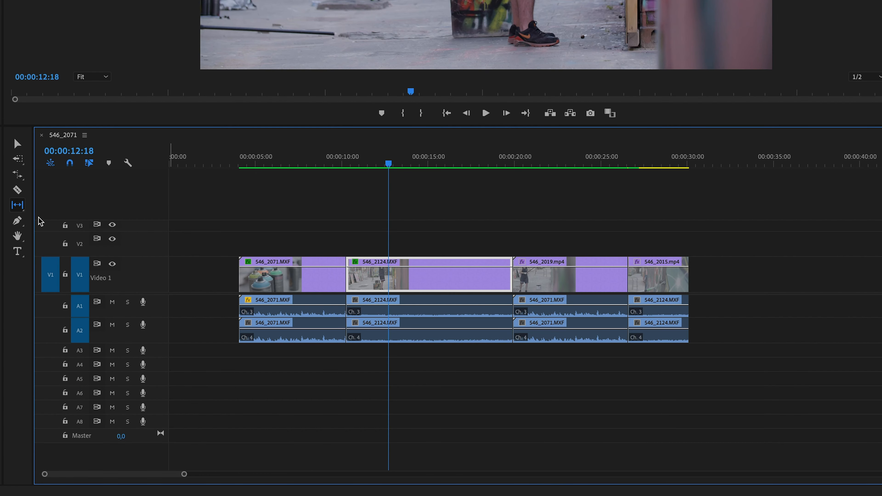
- Slide 546_2124.MXF slightly between its neighbouring clips with the Slide Tool
click(17, 205)
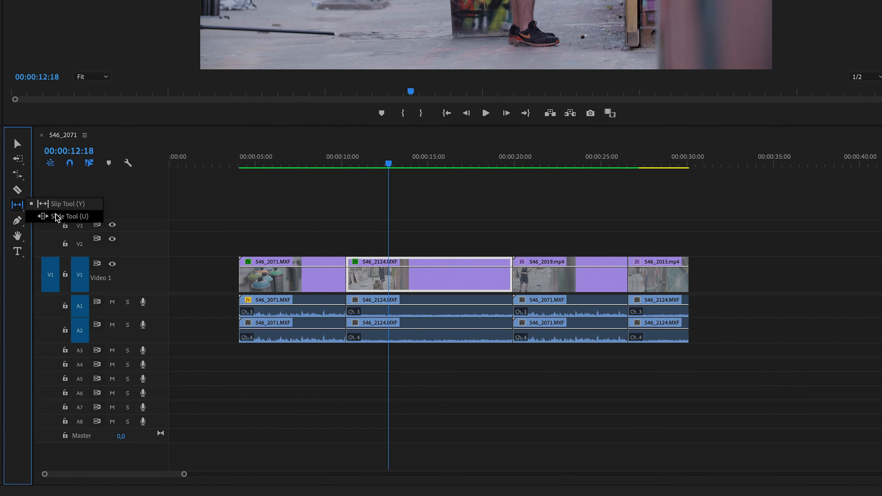
click(56, 216)
click(404, 284)
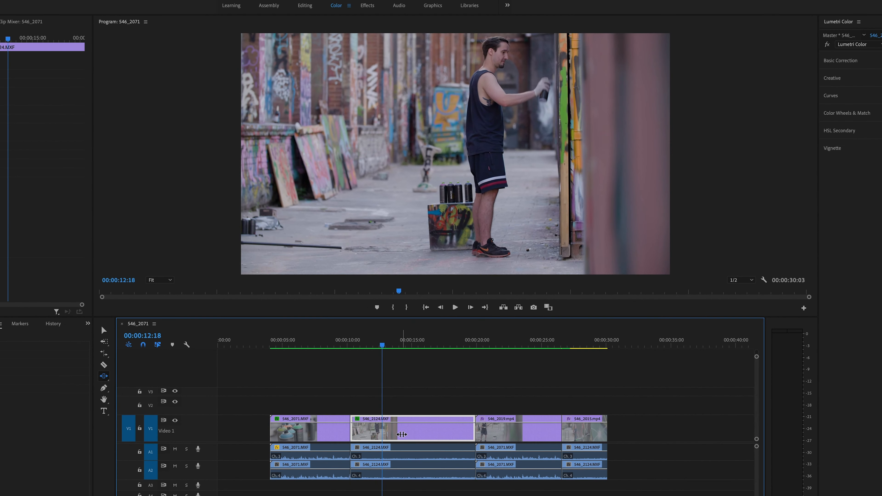
drag(402, 435, 401, 434)
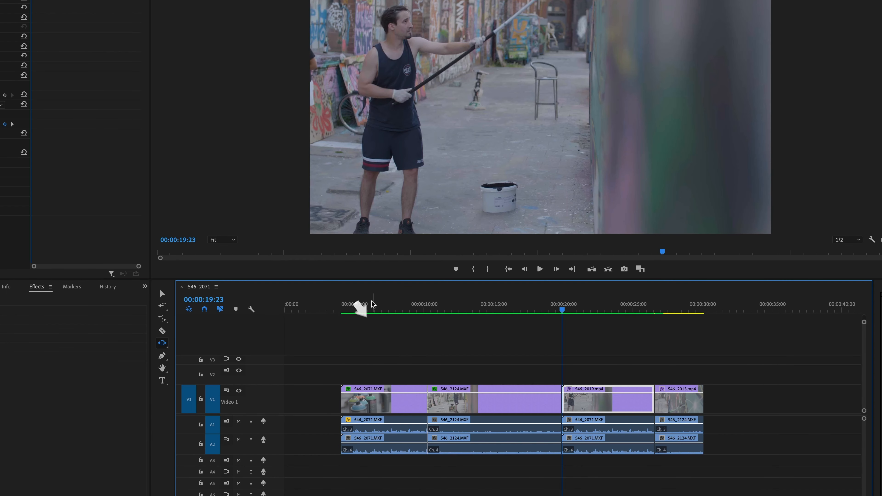
- Place the playhead at 00:00:04:03 and slide 546_2124.MXF about 20 frames later between its neighbouring clips
click(273, 346)
drag(345, 315, 344, 316)
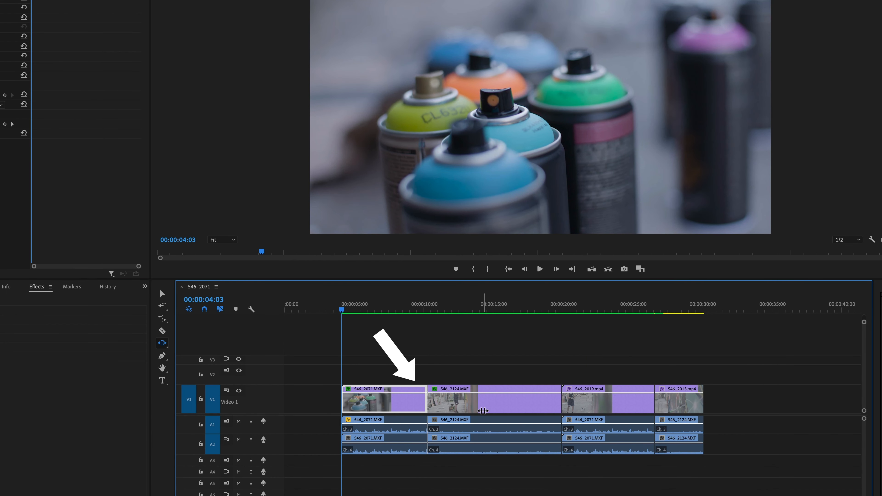
mouse_move(479, 406)
mouse_down()
mouse_move(522, 402)
mouse_move(475, 407)
mouse_move(502, 402)
mouse_move(491, 403)
mouse_up()
mouse_move(494, 403)
mouse_down()
mouse_move(472, 400)
mouse_move(483, 400)
mouse_up()
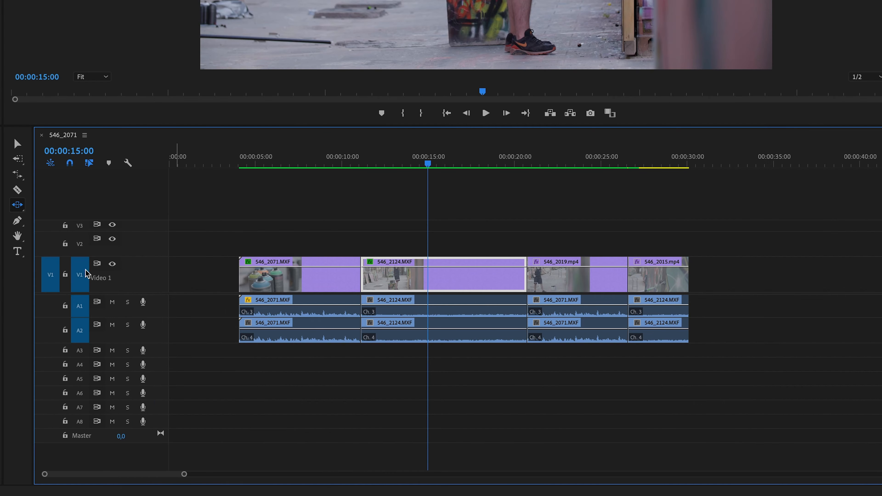
- Draw a small closed shape with the Pen Tool over the leaning paintings in the frame at 00:00:15:09
click(21, 225)
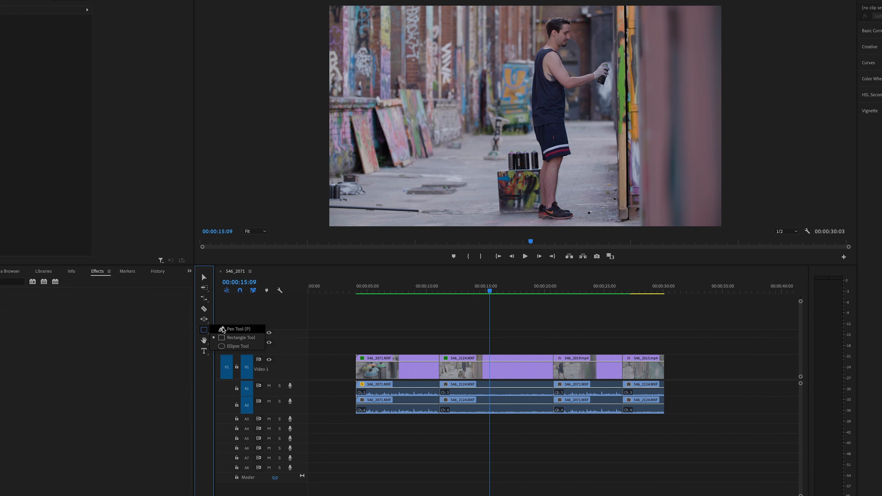
click(224, 329)
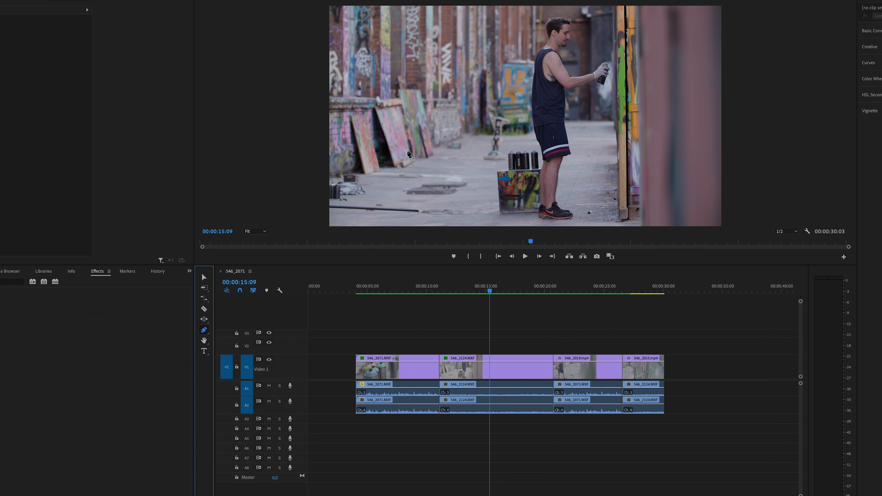
drag(408, 151, 421, 175)
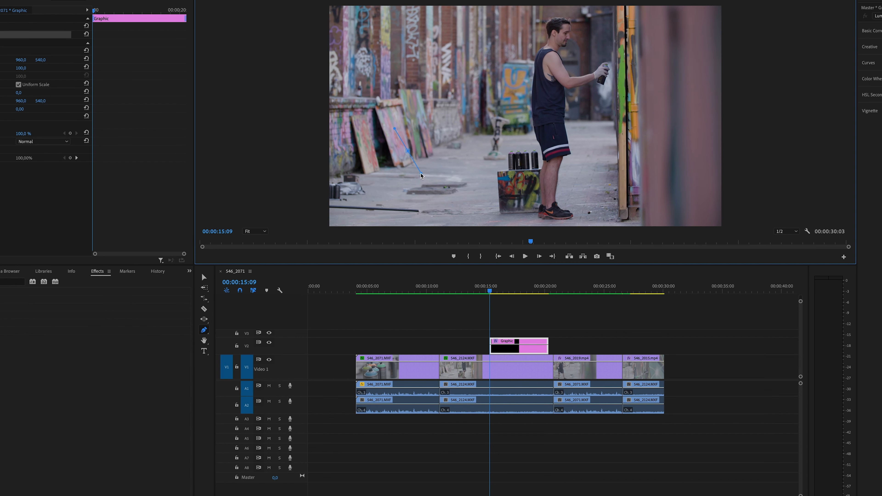
click(415, 142)
click(436, 147)
drag(438, 126, 429, 165)
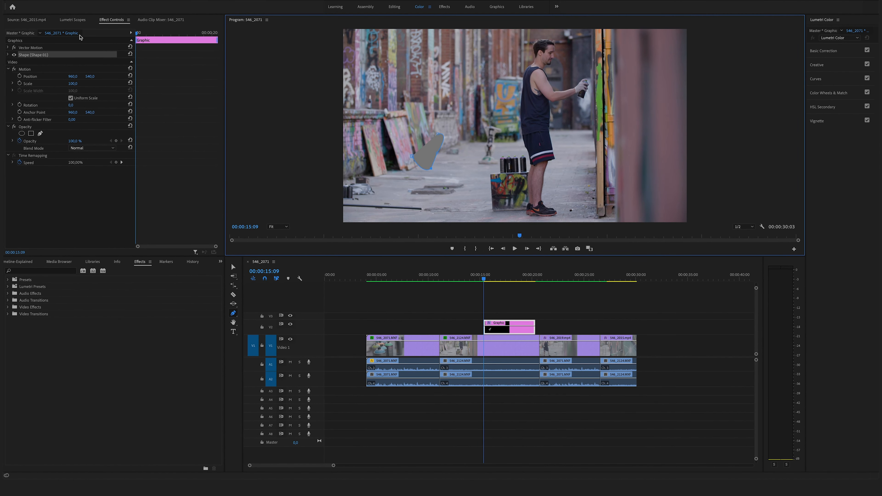
- Expand the pen shape's properties and try Mask with Shape, turning it on and back off
click(8, 55)
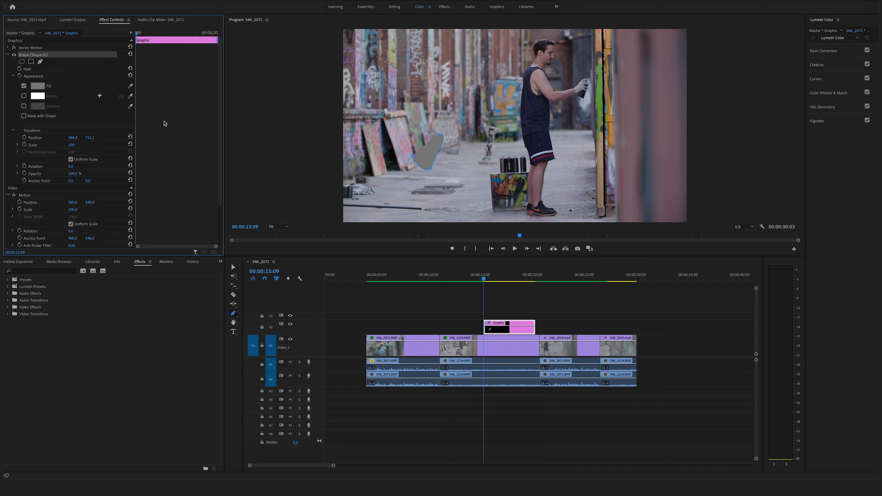
click(24, 117)
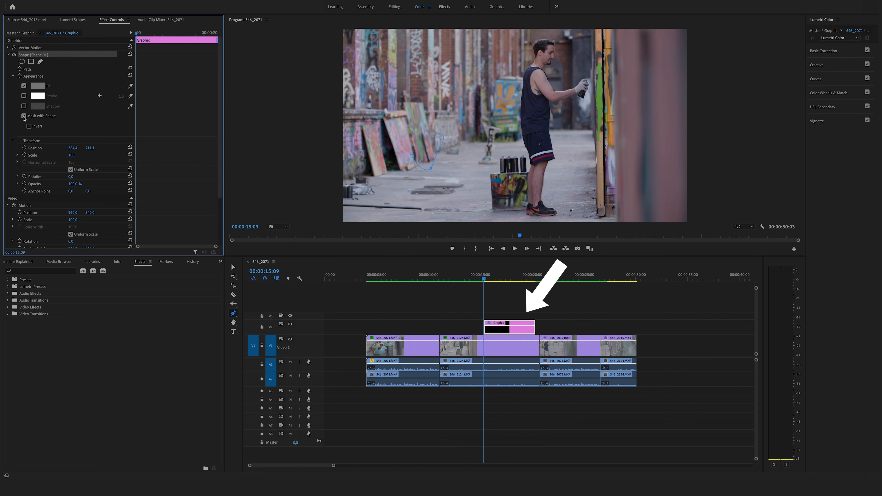
click(24, 116)
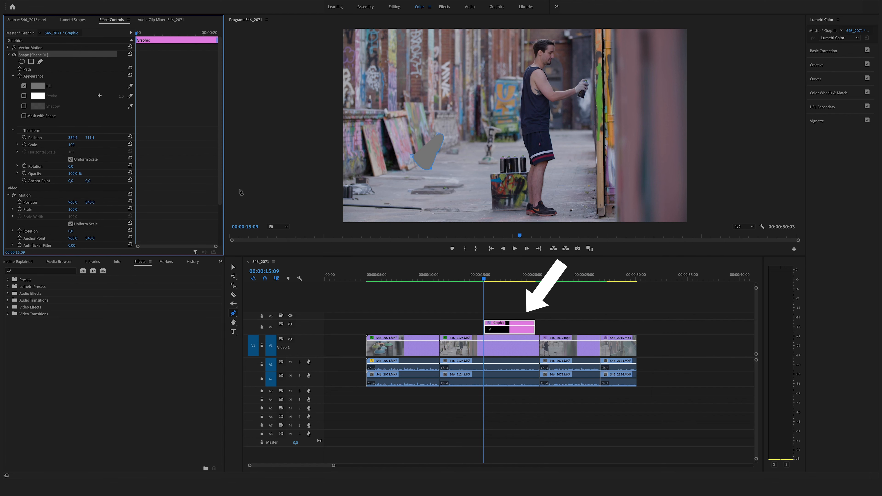
- Play the sequence from the start of the graphic on V2 and stop at 00:00:16:20
click(485, 280)
key(space)
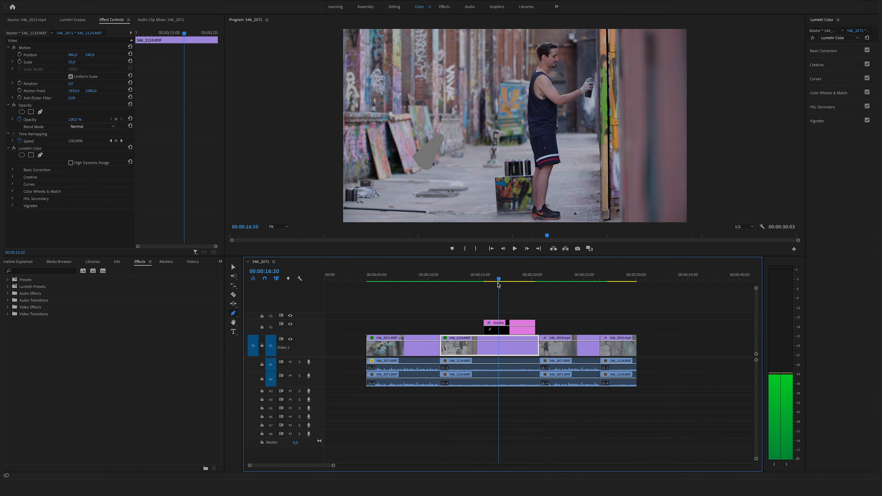
key(space)
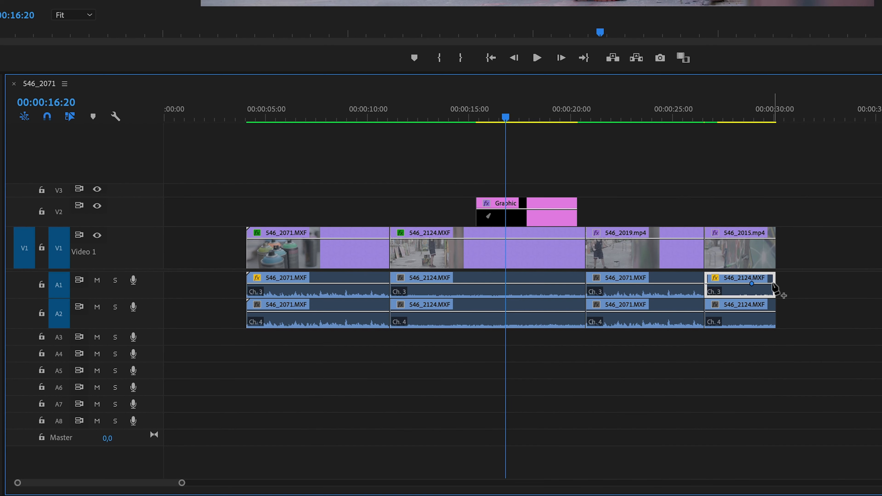
- Add two volume keyframes to the last A1 clip with the Pen Tool, lower the second for a fade-out, and play it
click(636, 364)
drag(775, 283, 742, 283)
drag(178, 484, 159, 483)
scroll(484, 335, left, 2)
scroll(485, 334, right, 7)
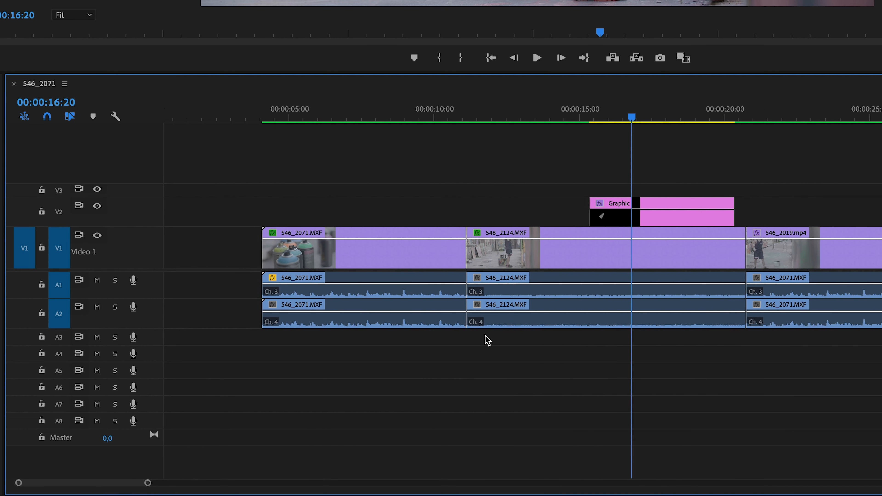
scroll(485, 339, right, 3)
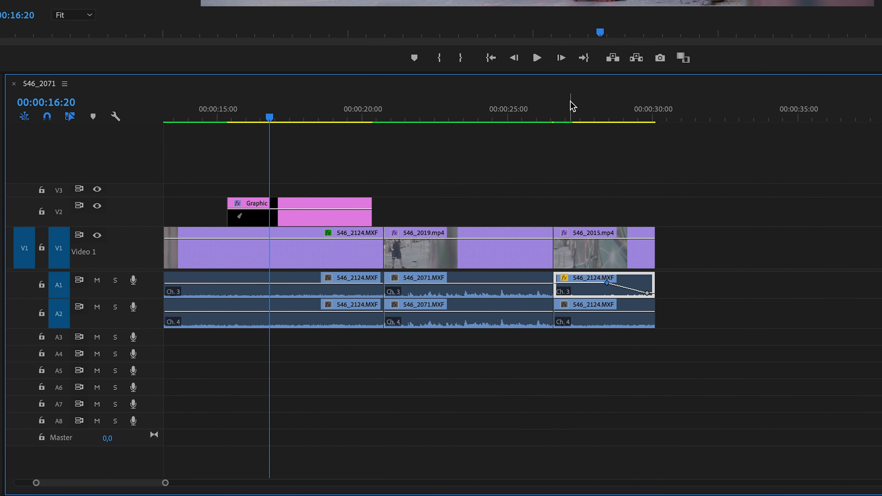
click(570, 108)
key(space)
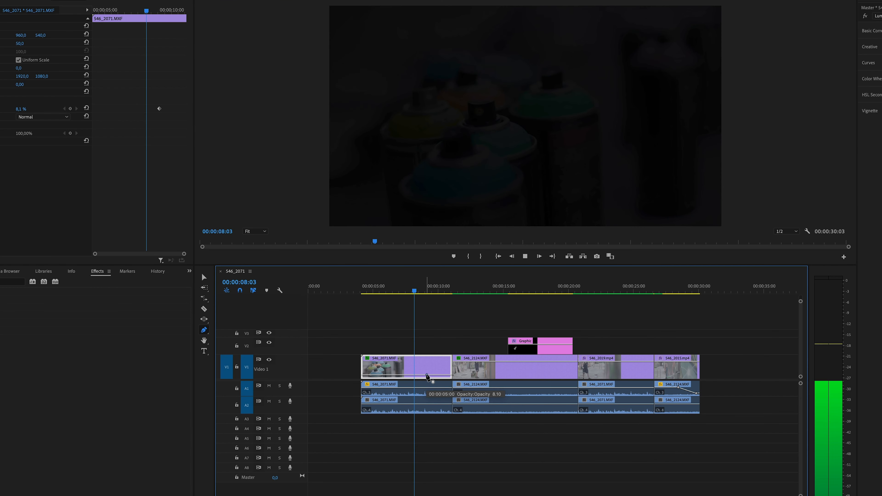
- Try an opacity fade-out on the first video clip, with keyframes at 100% at 00:00:09:00 and lowered near its end, and scrub it
key(space)
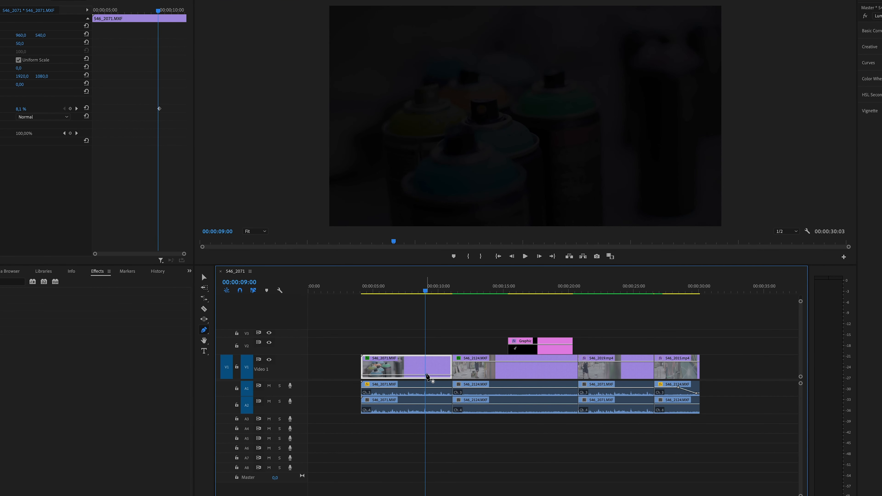
drag(427, 375, 428, 363)
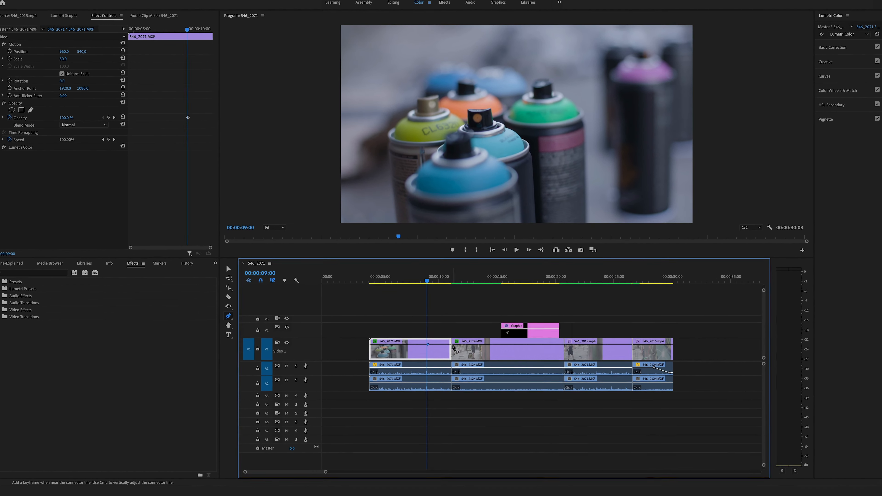
click(449, 341)
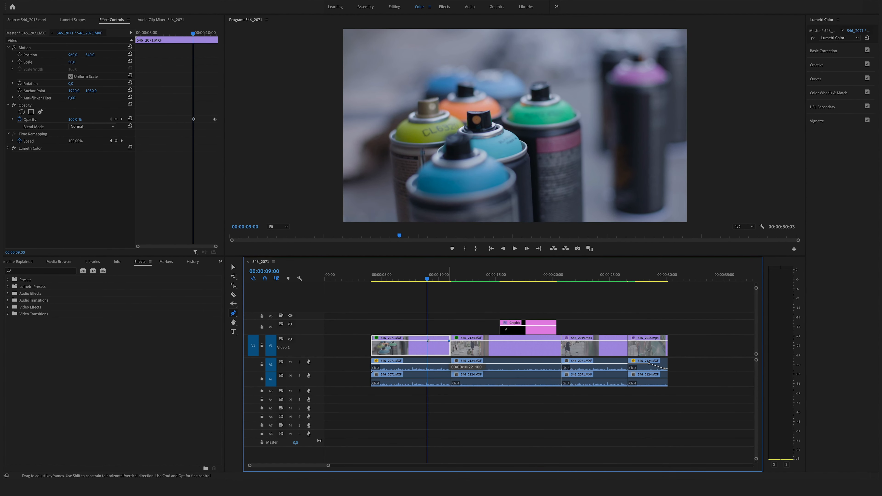
drag(446, 353, 445, 353)
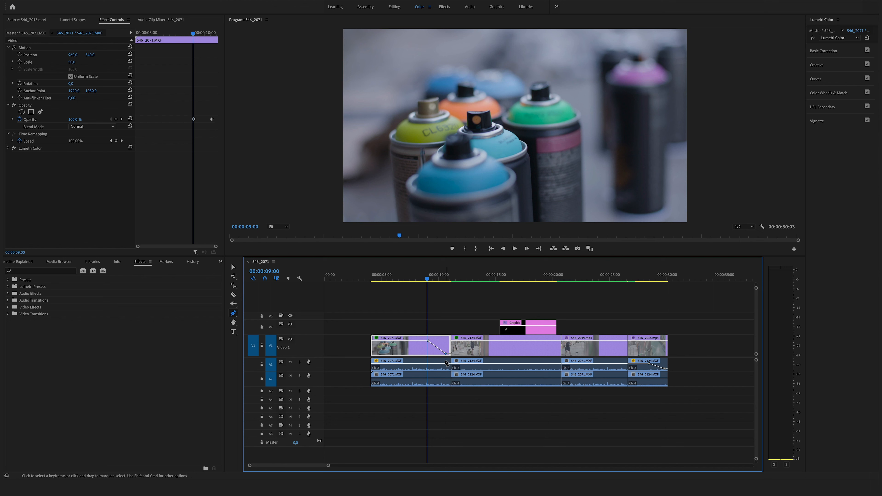
mouse_move(428, 280)
mouse_down()
mouse_move(417, 280)
mouse_move(443, 281)
mouse_move(418, 282)
mouse_move(425, 282)
mouse_up()
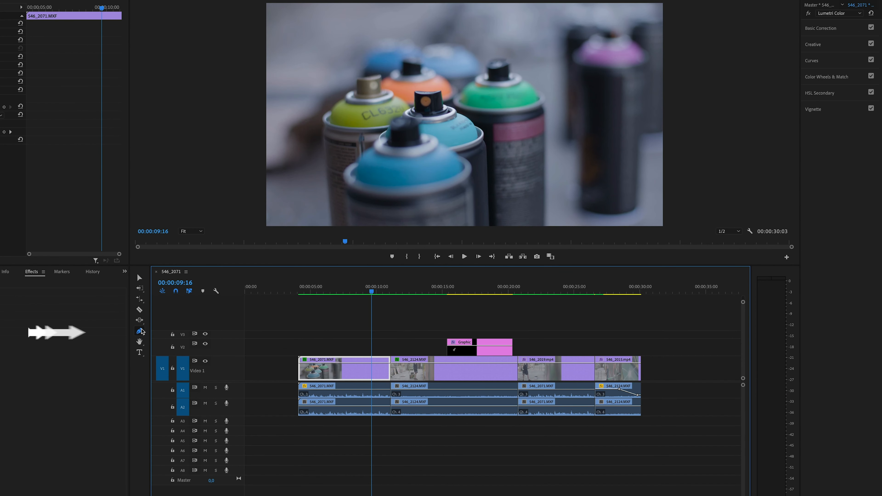
- Draw a wide, flat rectangle with the Rectangle Tool across the lower left of the frame at 00:00:09:16
click(233, 313)
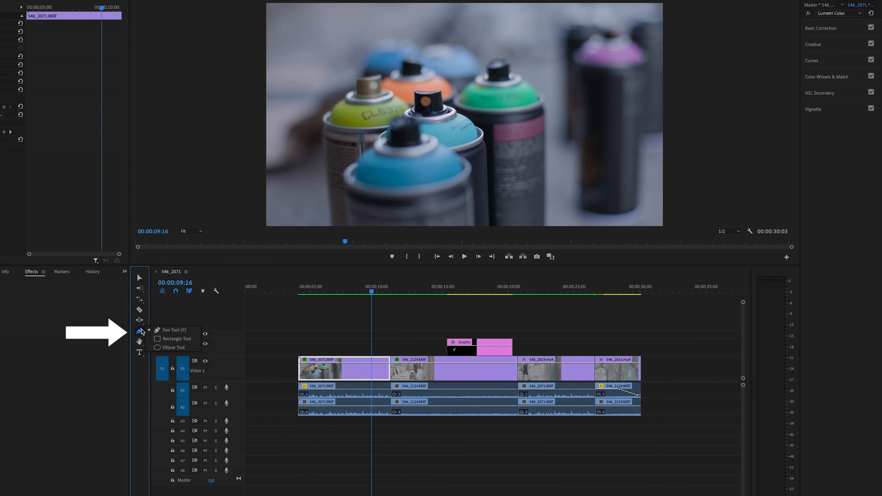
click(166, 339)
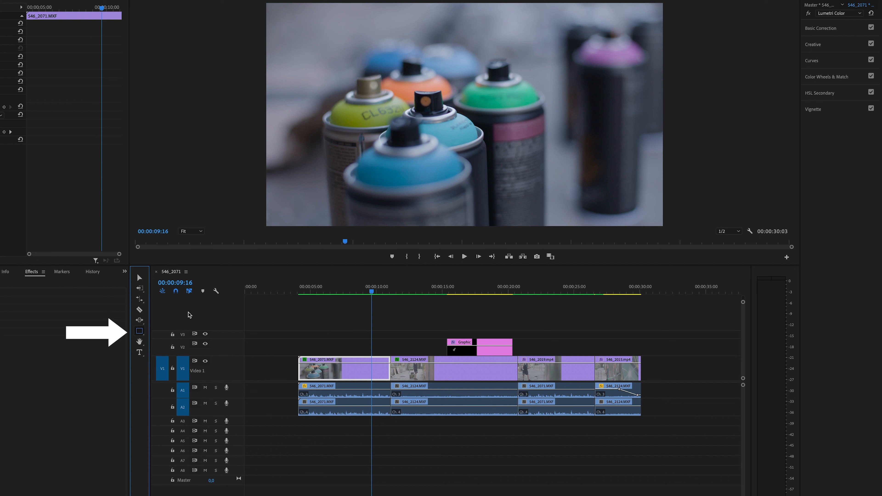
drag(284, 177, 484, 209)
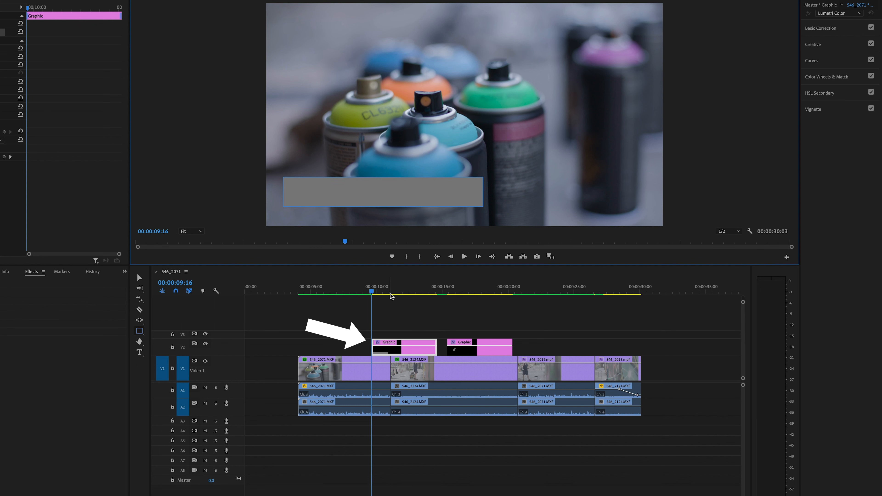
- At 00:00:10:24, enable a dark blue second stroke on the rectangle and set the rectangle's scale to 137
click(390, 292)
click(24, 106)
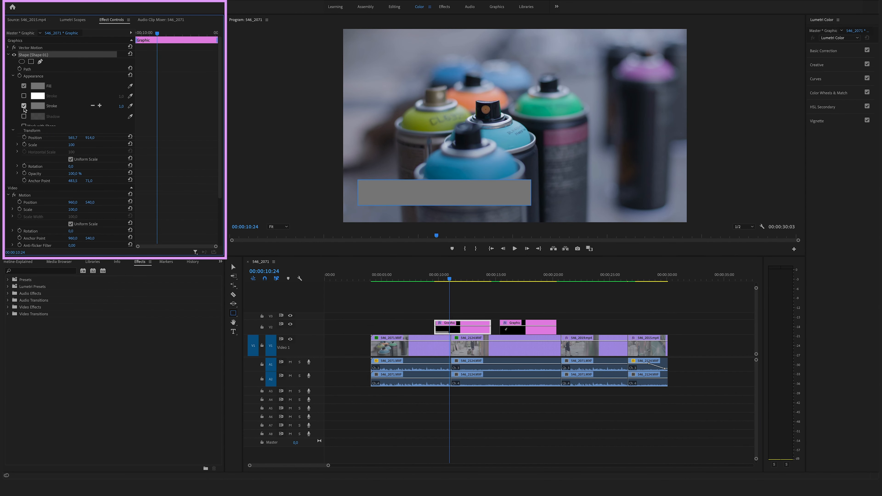
click(38, 106)
mouse_move(427, 251)
mouse_down()
mouse_move(458, 241)
mouse_move(438, 266)
mouse_move(454, 245)
mouse_move(446, 235)
mouse_up()
click(512, 192)
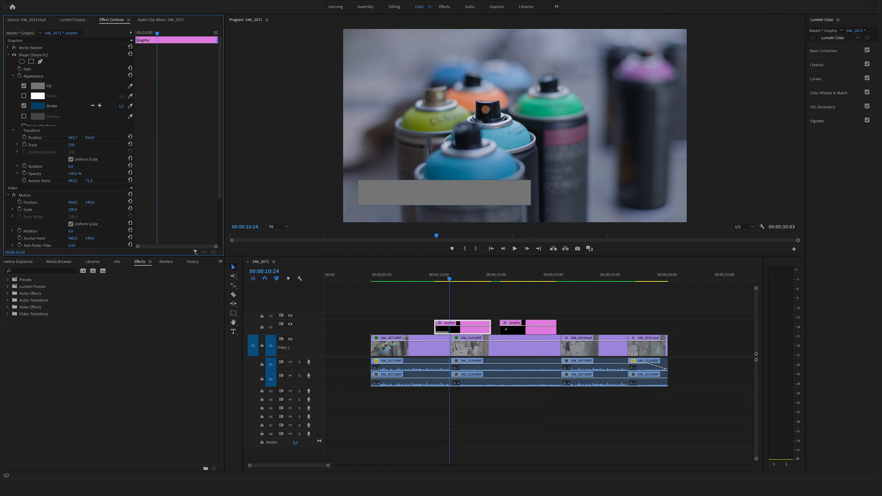
mouse_move(72, 145)
mouse_down()
mouse_move(49, 145)
mouse_move(86, 145)
mouse_move(45, 140)
mouse_move(70, 141)
mouse_up()
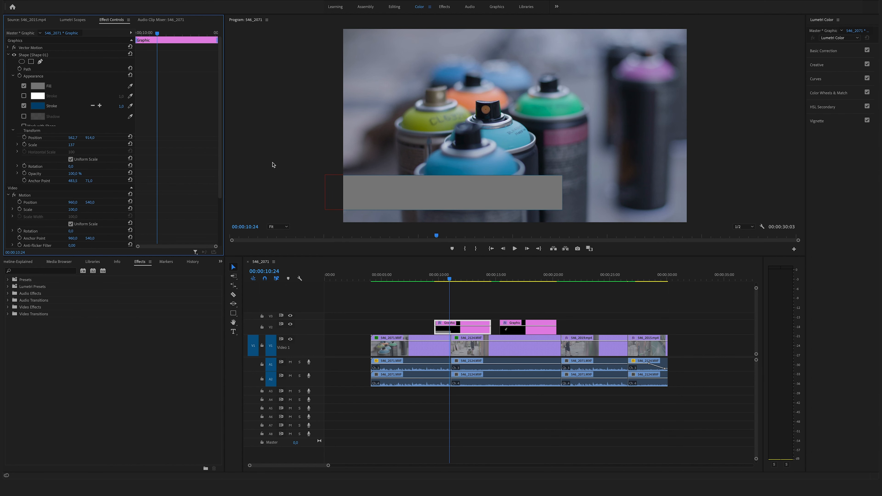
- Try drawing an ellipse over the video frame with the Ellipse Tool and adjusting it
click(233, 313)
click(271, 331)
drag(298, 106, 425, 182)
mouse_move(373, 158)
mouse_down()
mouse_move(364, 139)
mouse_move(349, 158)
mouse_up()
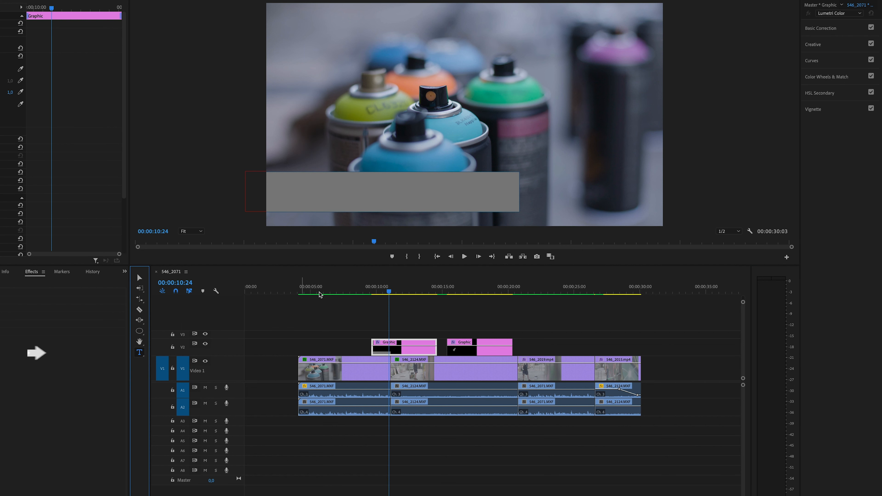
- Add the text "COLOR LIKE A BOSS" over the rectangle with the Type Tool and set its font to Montserrat
click(352, 198)
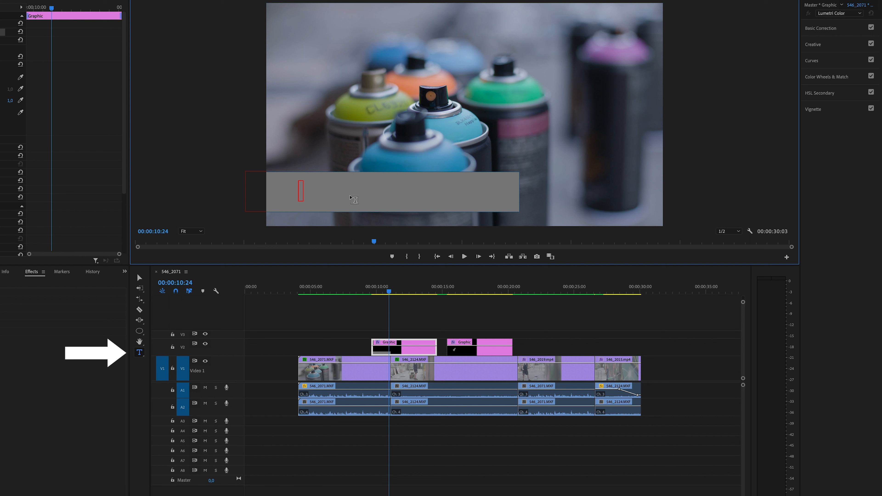
text(COLOR LIKE A BO)
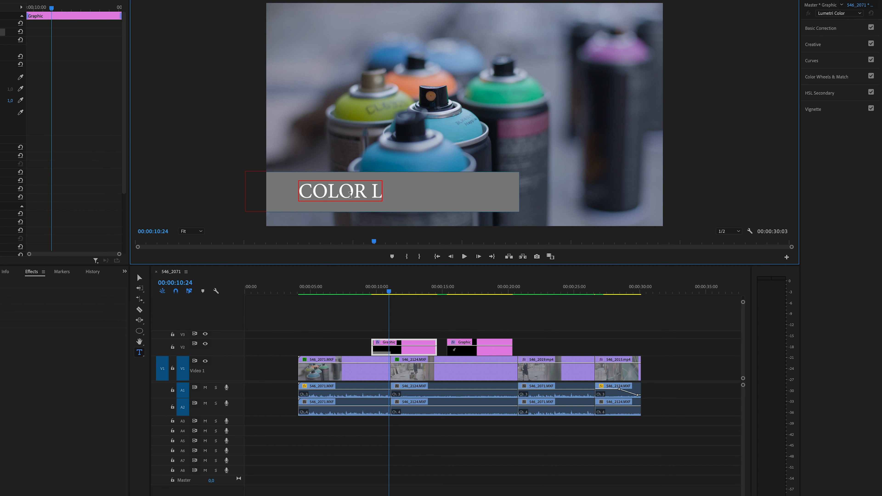
text(SS)
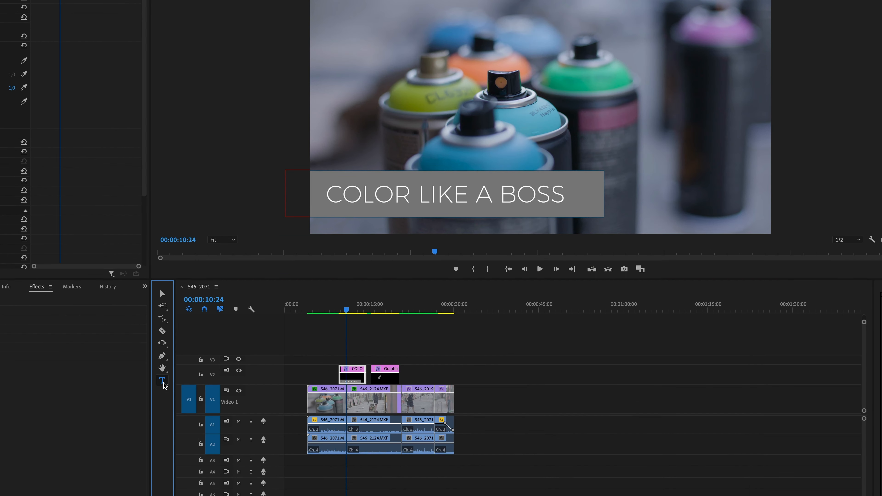
click(163, 380)
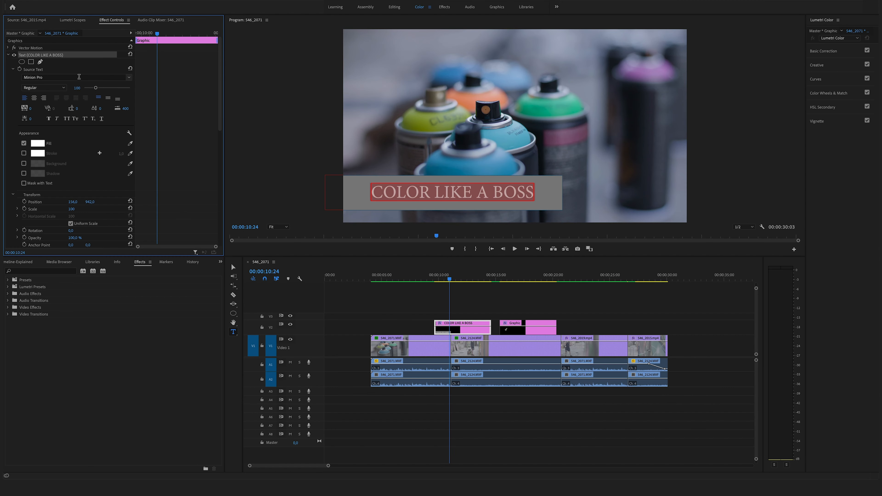
click(101, 78)
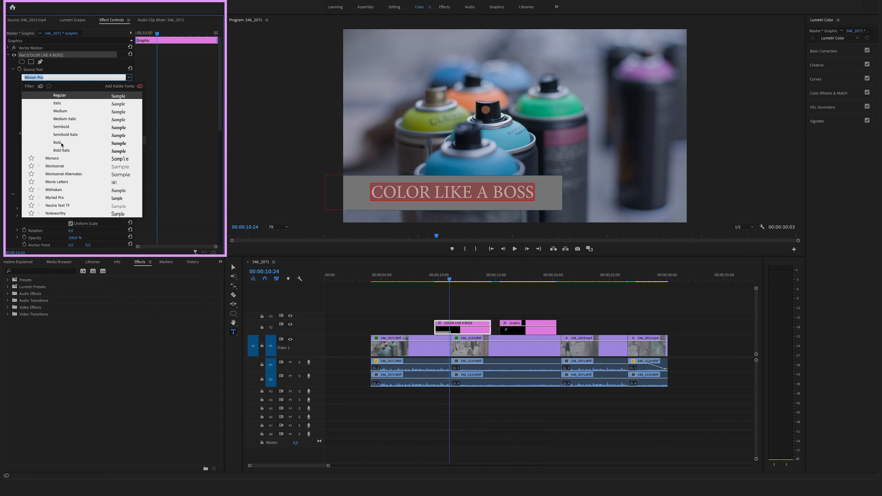
click(63, 166)
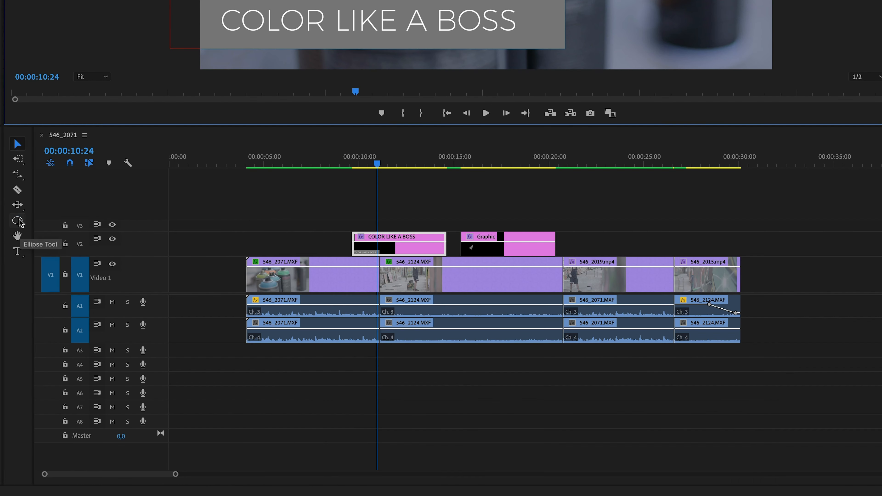
- Try panning across the timeline with the Hand Tool
click(233, 313)
click(266, 314)
click(22, 240)
mouse_move(312, 287)
mouse_down()
mouse_move(286, 285)
mouse_move(311, 284)
mouse_up()
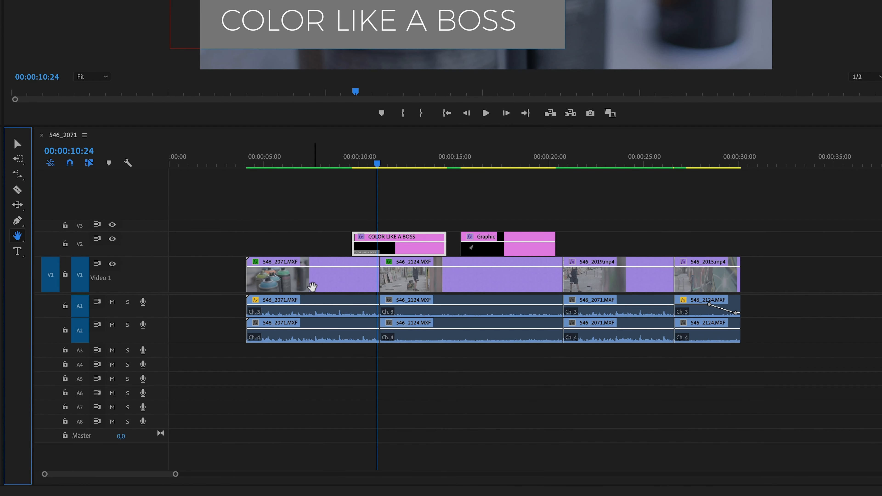
drag(398, 326, 410, 326)
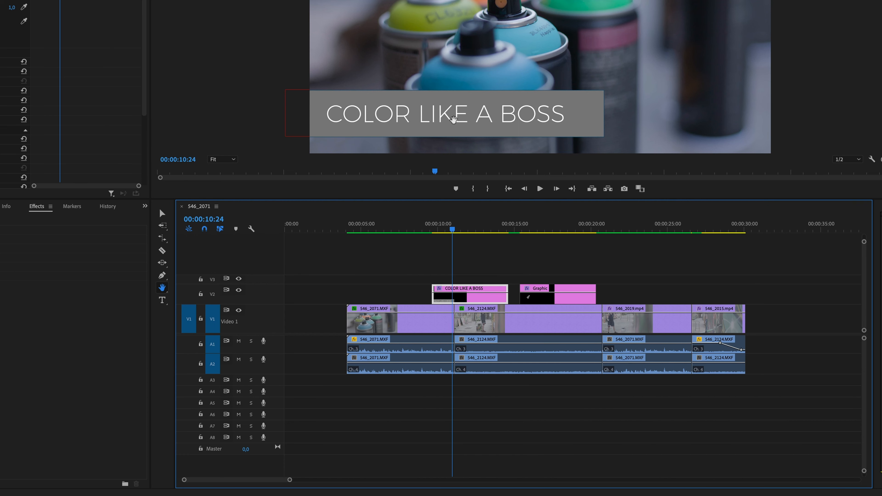
- Set the program monitor's zoom level to 200% and pan around the enlarged frame with the Hand Tool
click(403, 35)
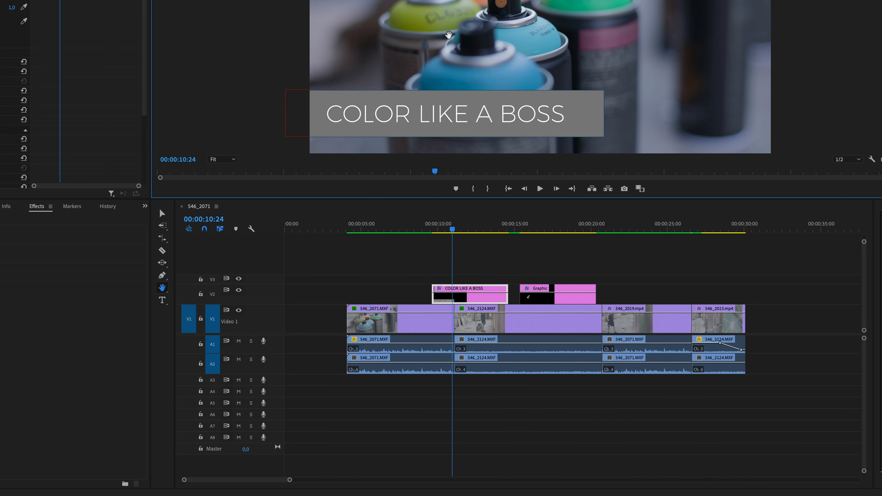
click(379, 315)
key(minus)
click(223, 159)
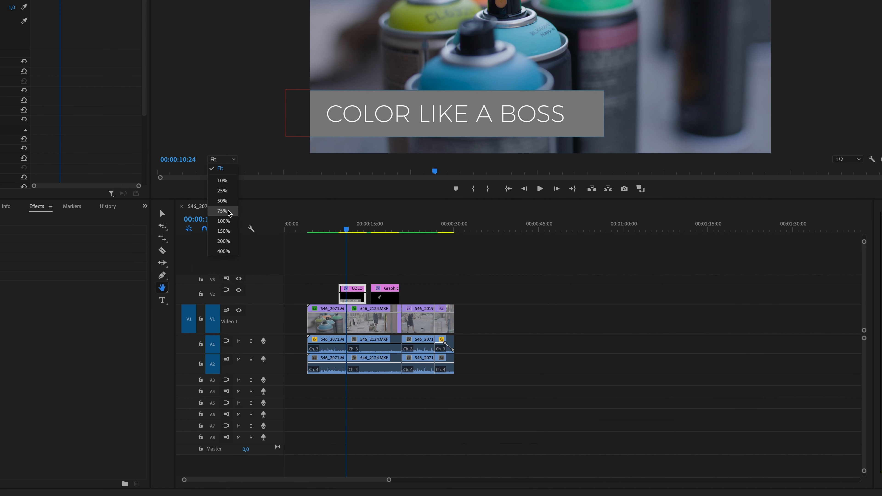
click(228, 244)
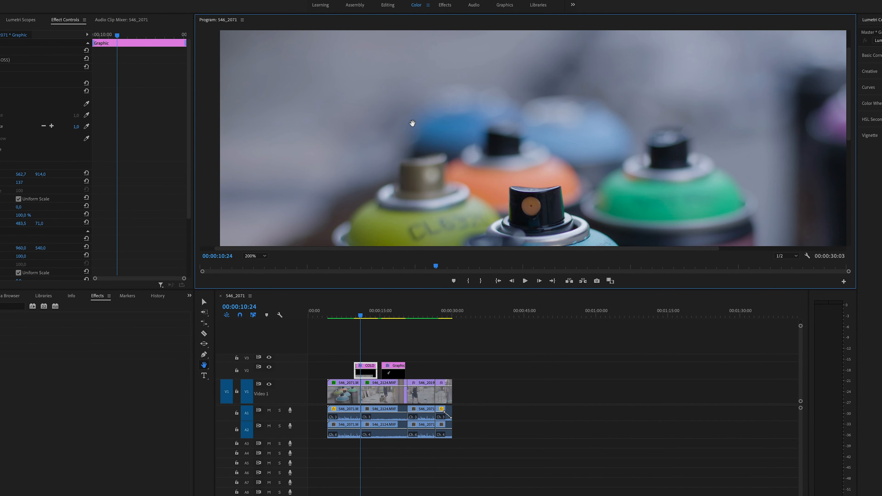
mouse_move(412, 123)
mouse_down()
mouse_move(509, 197)
mouse_move(418, 59)
mouse_move(528, 217)
mouse_up()
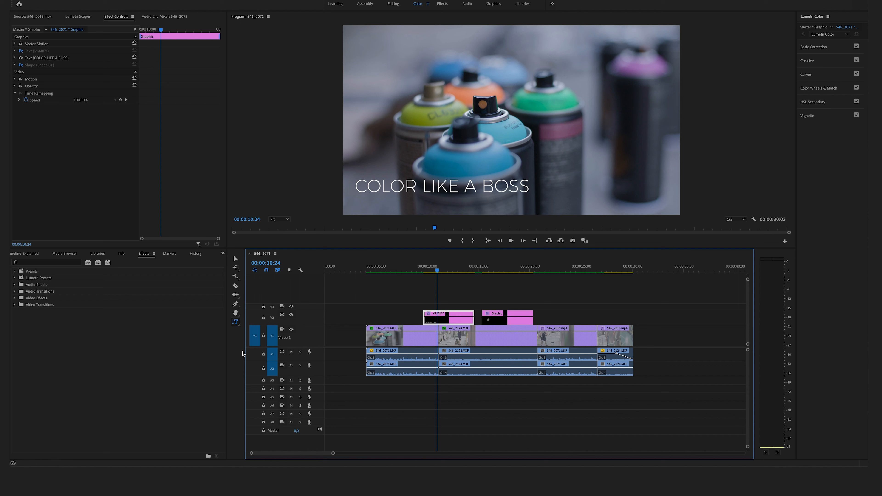
- Select both graphic clips on track V2 with the Selection Tool and delete them
click(234, 258)
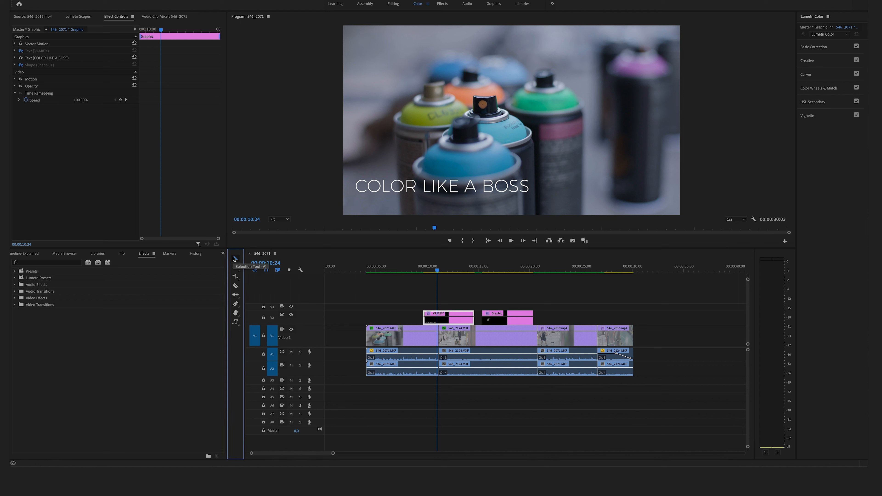
drag(508, 302, 444, 317)
key(Delete)
- Activate the Ripple Edit Tool and move the playhead to 00:00:26:08, near the end of the third video clip on V1
click(234, 287)
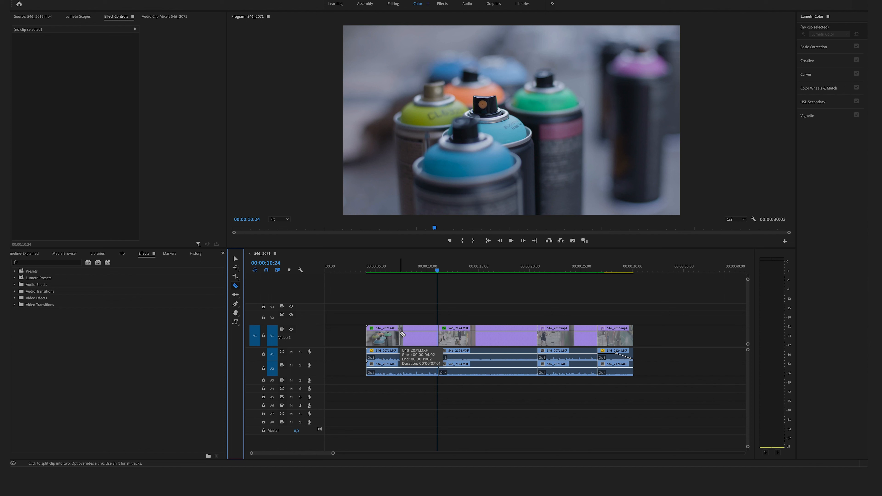
click(236, 277)
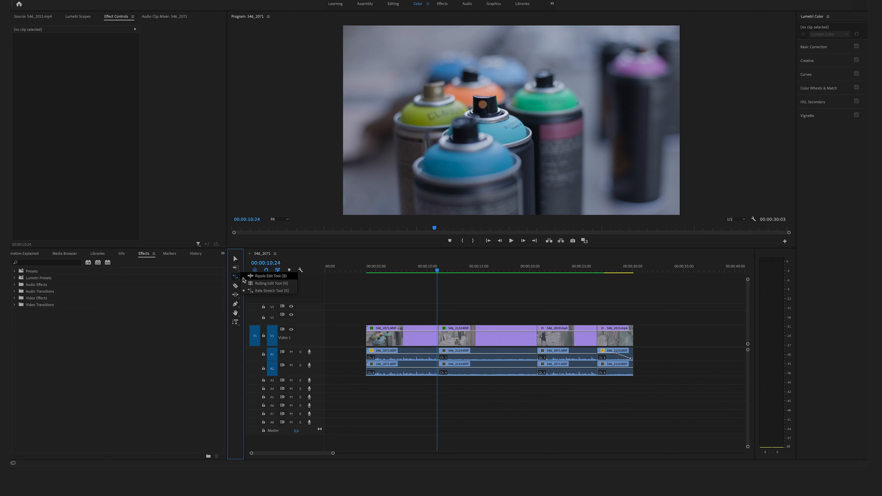
click(279, 278)
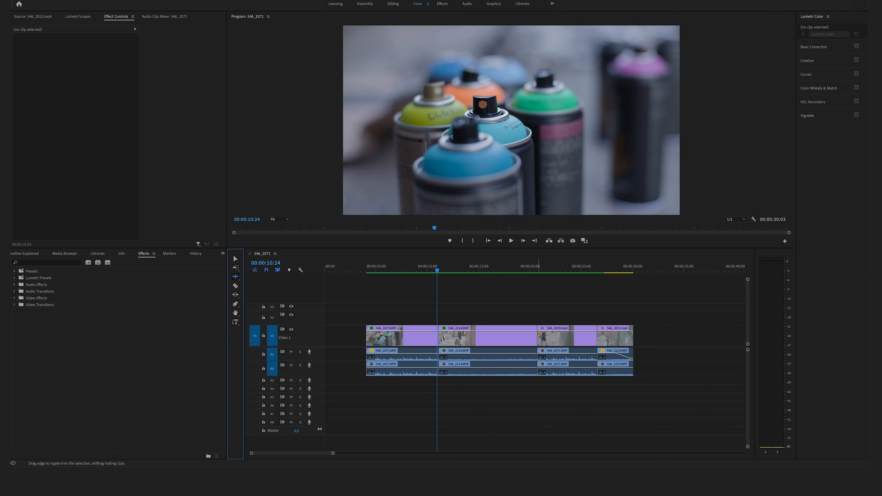
drag(580, 271, 595, 271)
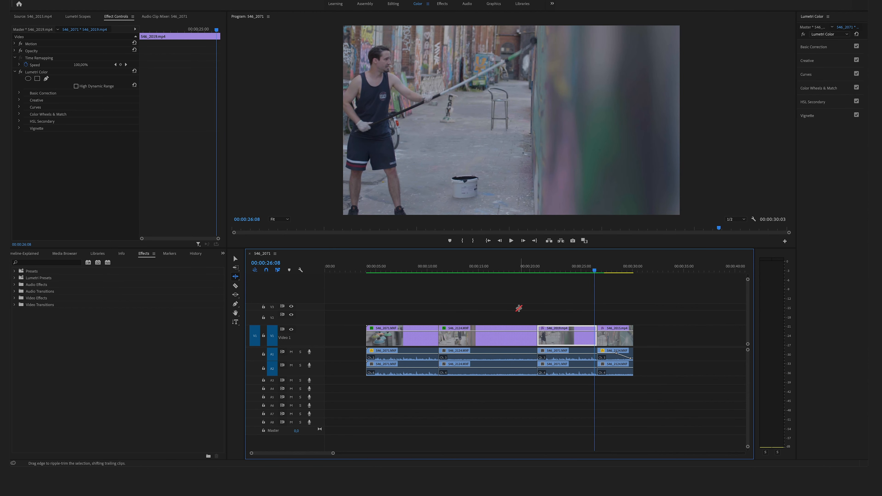